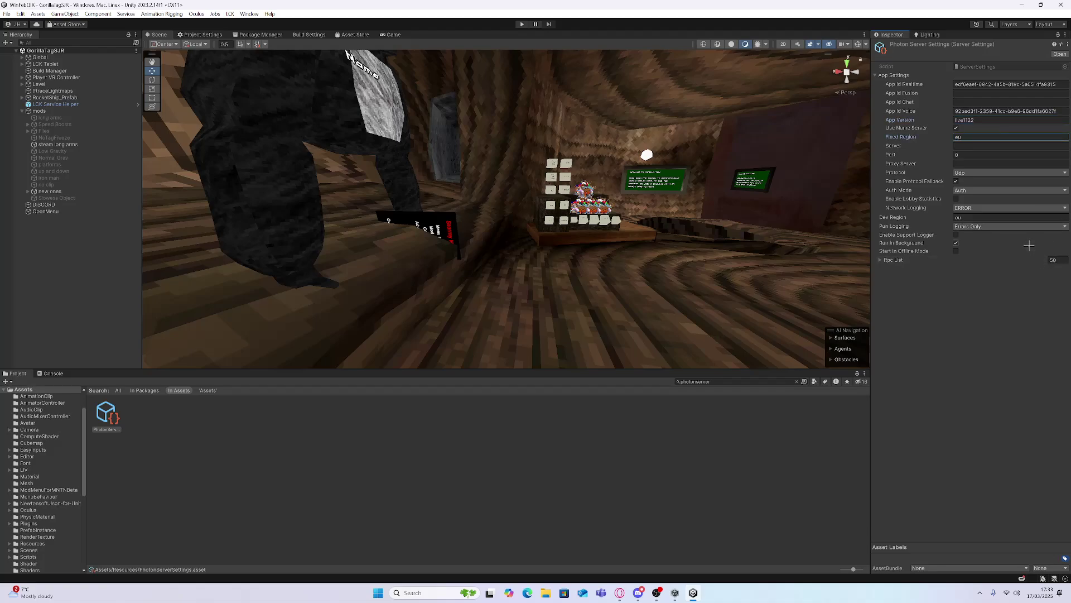
Step: Publish 'How to add Good RTX to your Gorilla Tag Copy!' as Public and copy its link
{"action": "left_click", "coordinate": [619, 593]}
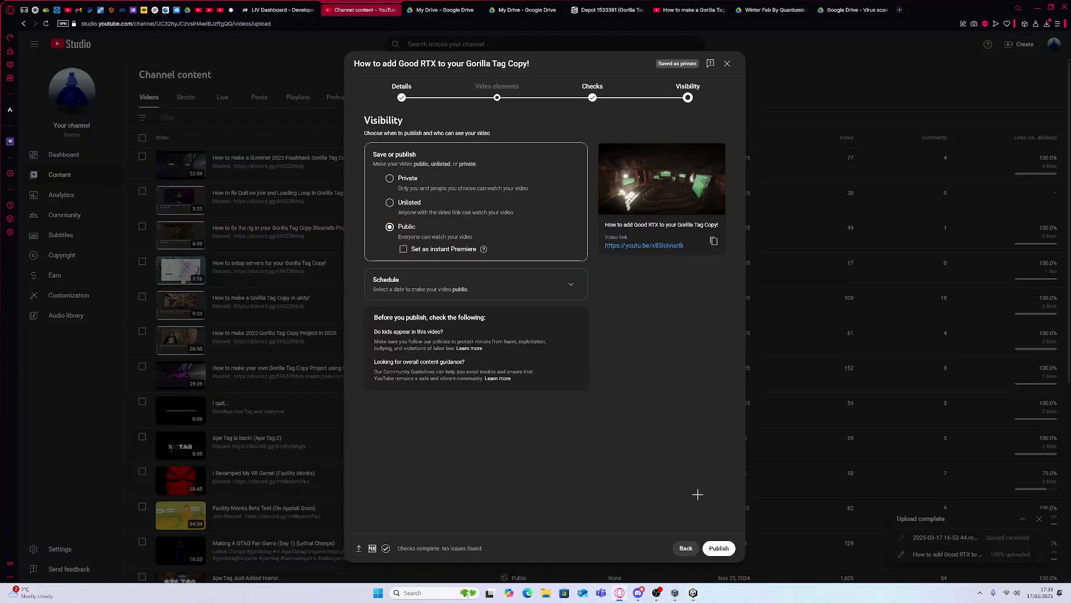
{"action": "left_click", "coordinate": [718, 547]}
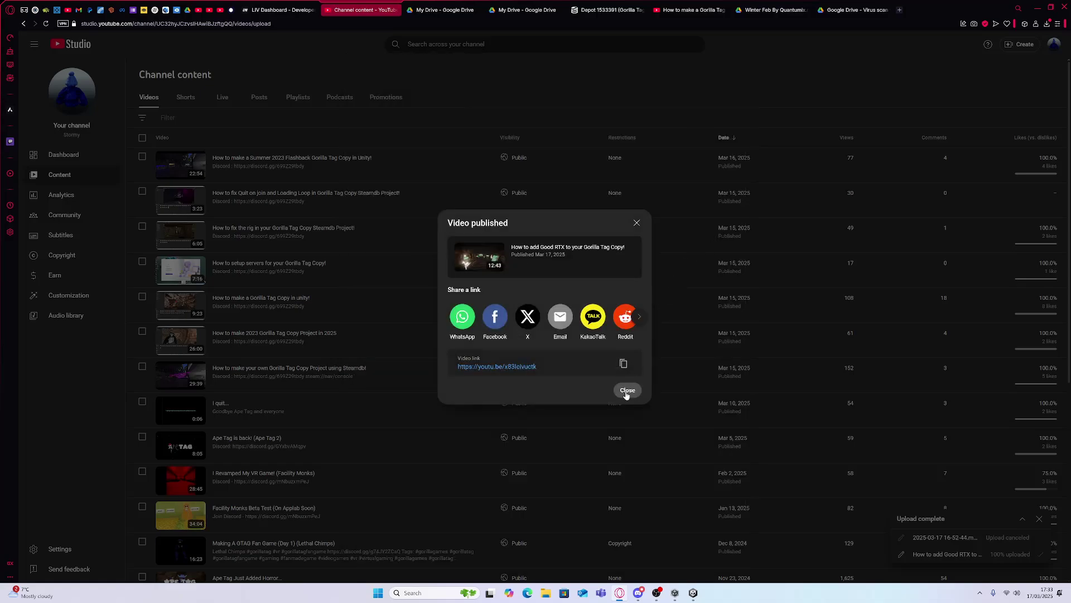
{"action": "left_click", "coordinate": [623, 363]}
{"action": "left_click", "coordinate": [627, 390]}
{"action": "left_click", "coordinate": [638, 593]}
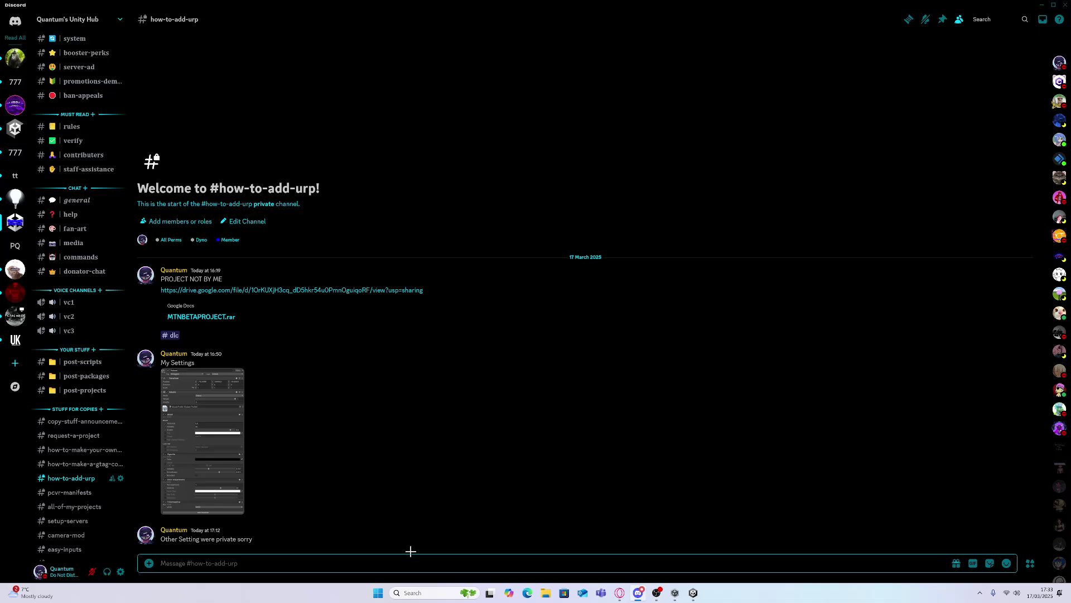
{"action": "type", "text": "@every"}
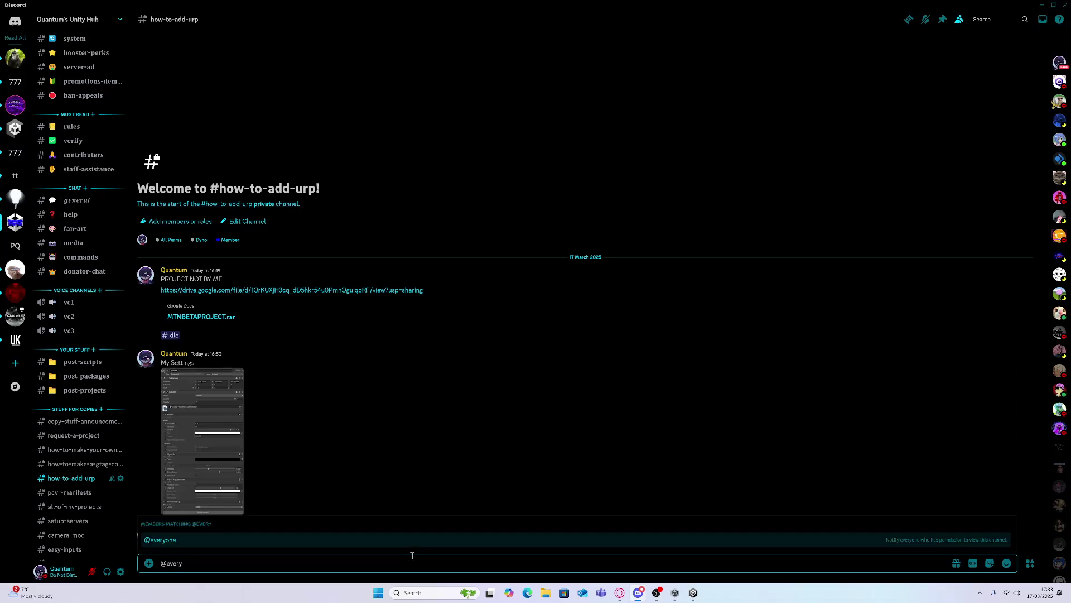
{"action": "key", "text": "Tab"}
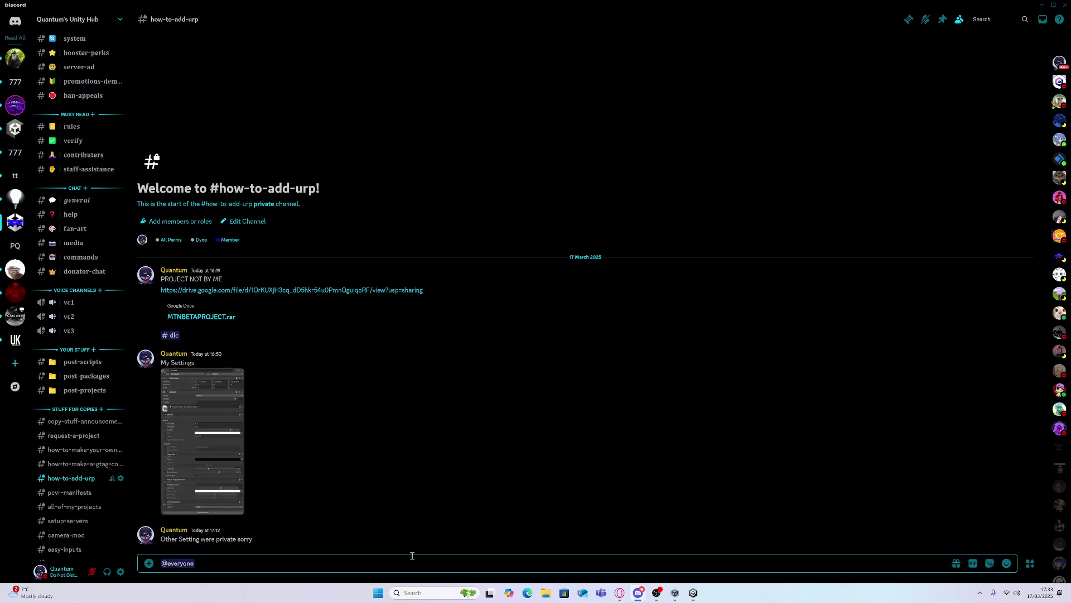
{"action": "key", "text": "ctrl+v"}
{"action": "key", "text": "Return"}
{"action": "key", "text": "Return"}
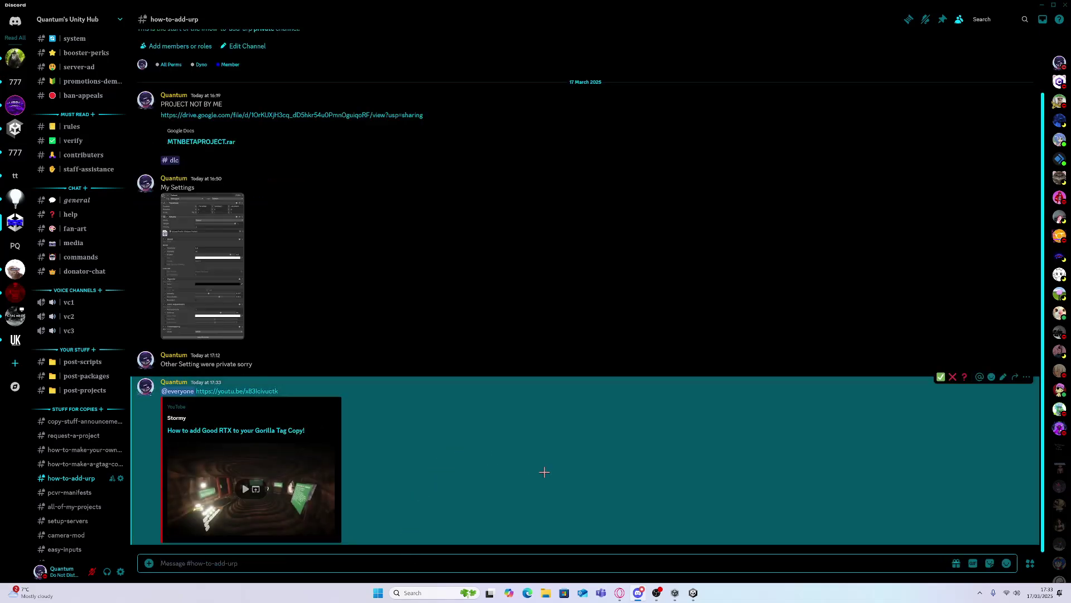
{"action": "left_click", "coordinate": [619, 592]}
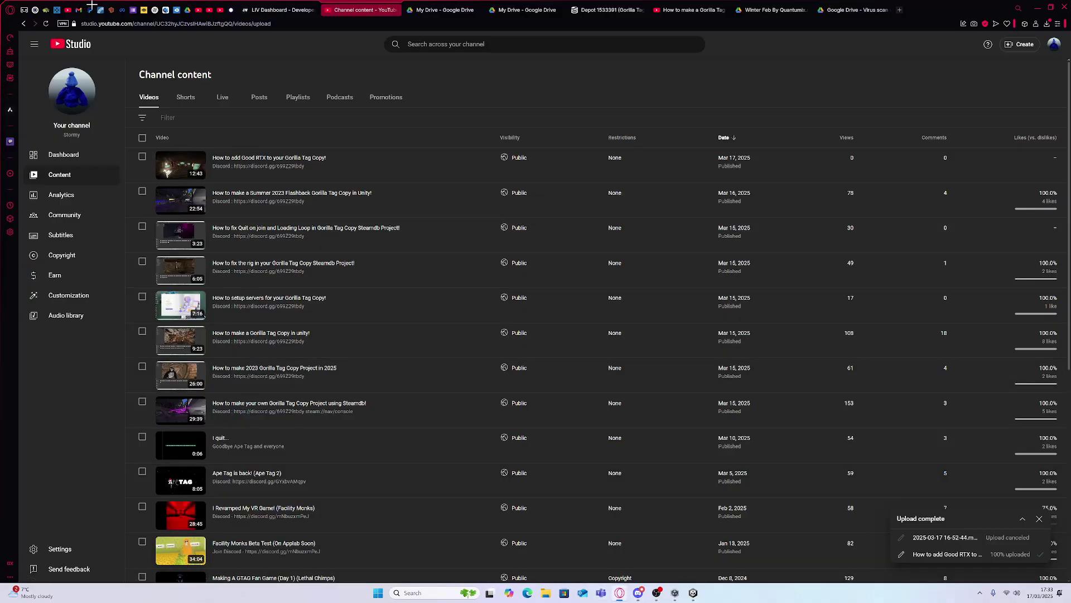
Step: Paste PlayFab's Realtime App ID into Photon's App Id Realtime setting in Unity
{"action": "left_click", "coordinate": [111, 9]}
{"action": "left_click", "coordinate": [758, 470]}
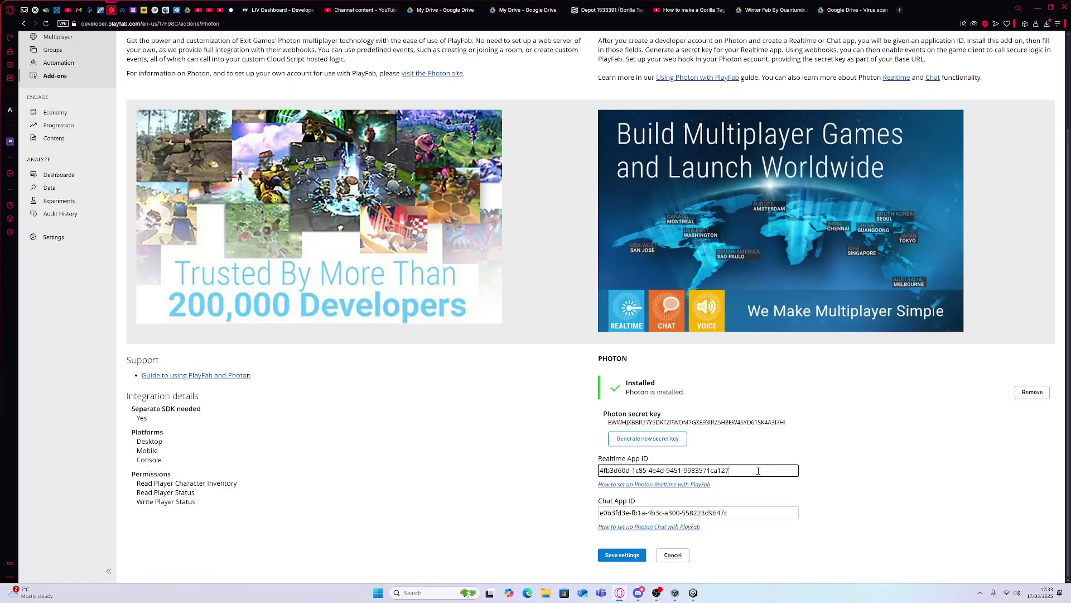
{"action": "left_click_drag", "start_coordinate": [758, 470], "coordinate": [547, 467]}
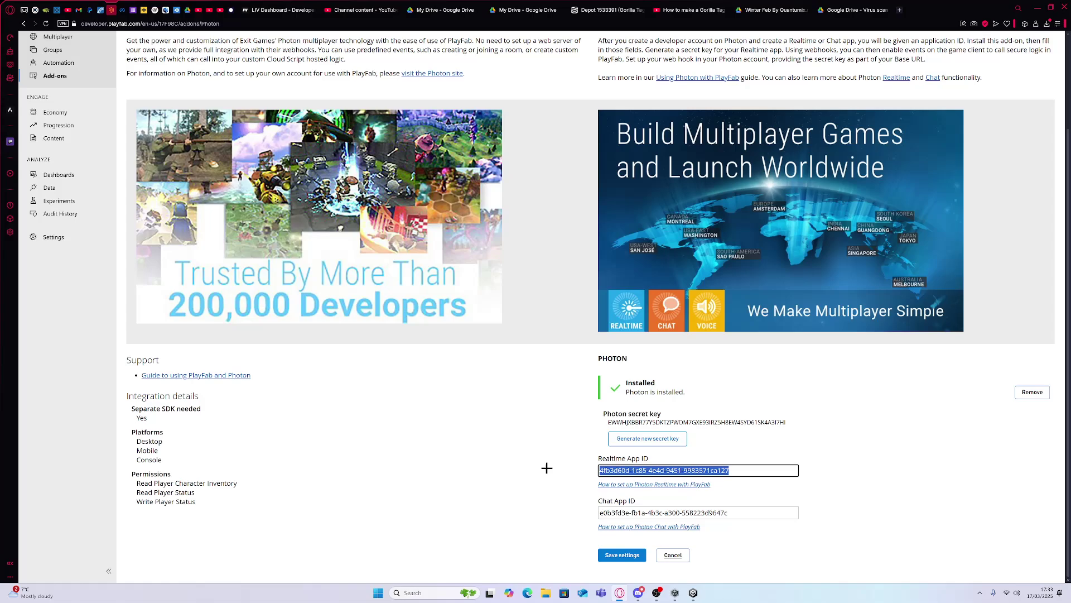
{"action": "left_click", "coordinate": [693, 592]}
{"action": "left_click", "coordinate": [997, 85]}
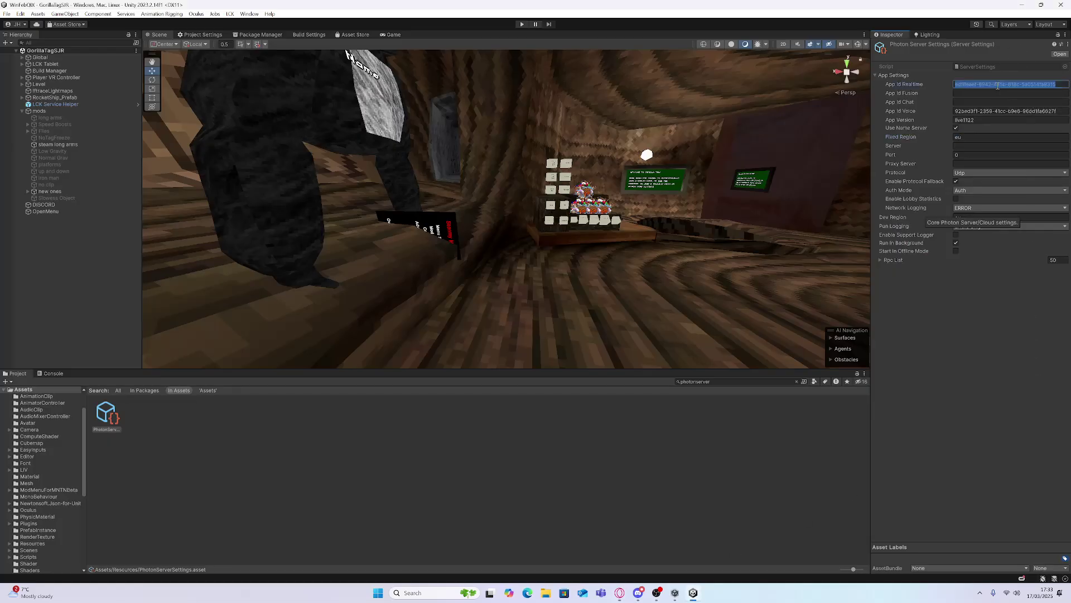
{"action": "key", "text": "ctrl+v"}
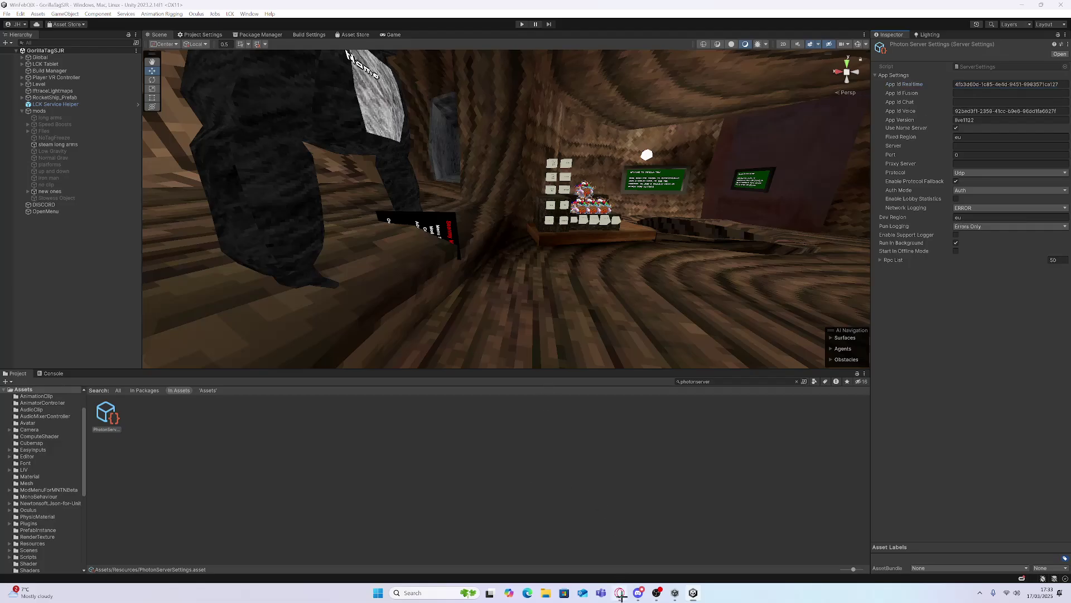
Step: Replace Photon's App Id Voice with PlayFab's Chat App ID
{"action": "left_click", "coordinate": [619, 593]}
{"action": "left_click_drag", "start_coordinate": [737, 512], "coordinate": [567, 512]}
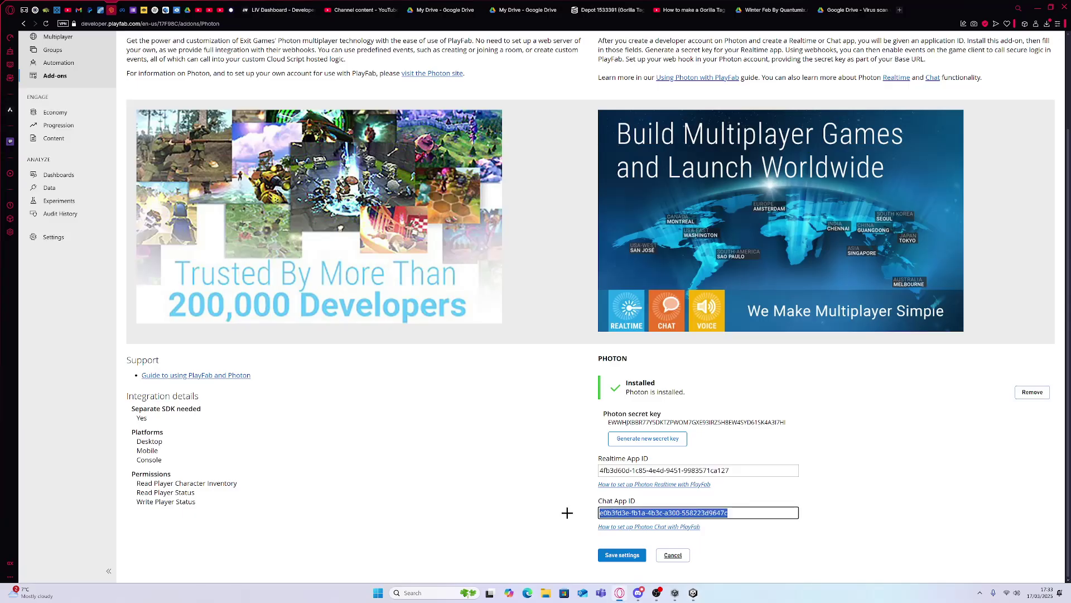
{"action": "left_click", "coordinate": [693, 592]}
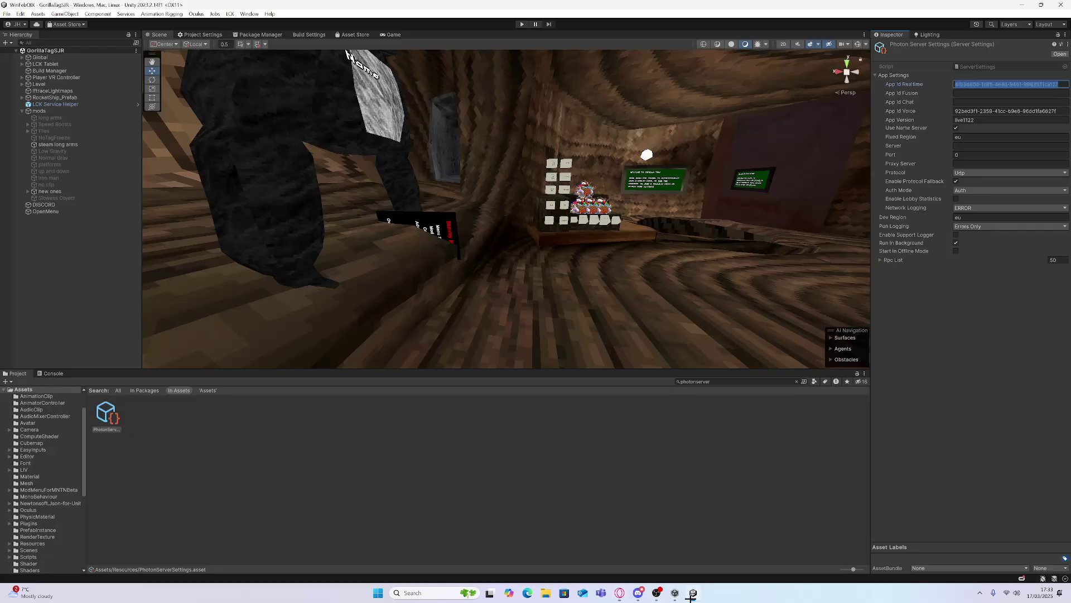
{"action": "left_click", "coordinate": [1034, 111]}
{"action": "key", "text": "ctrl+a"}
{"action": "key", "text": "ctrl+v"}
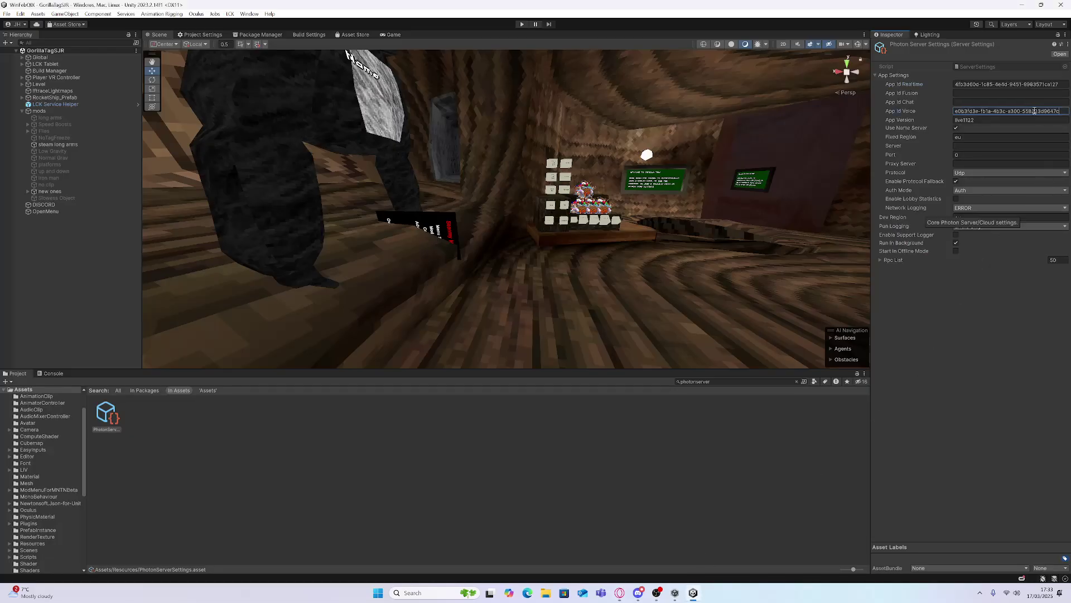
Step: Select the PlayFab Shared Settings asset via 'playfabsha' and copy the title ID from the PlayFab URL
{"action": "left_click", "coordinate": [749, 383]}
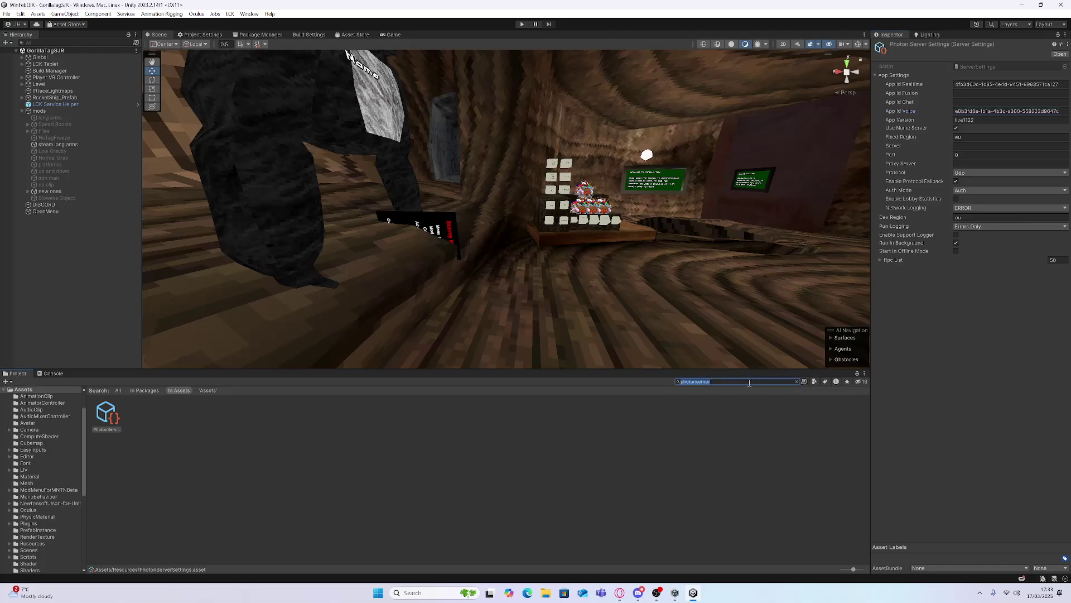
{"action": "type", "text": "playfabshare"}
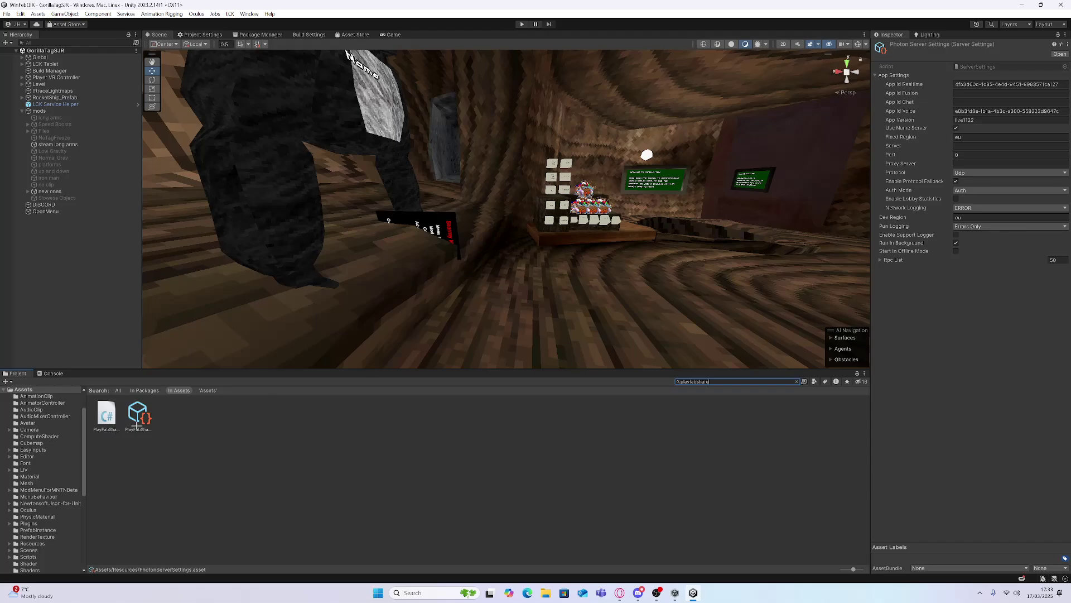
{"action": "left_click", "coordinate": [137, 417]}
{"action": "left_click", "coordinate": [619, 592]}
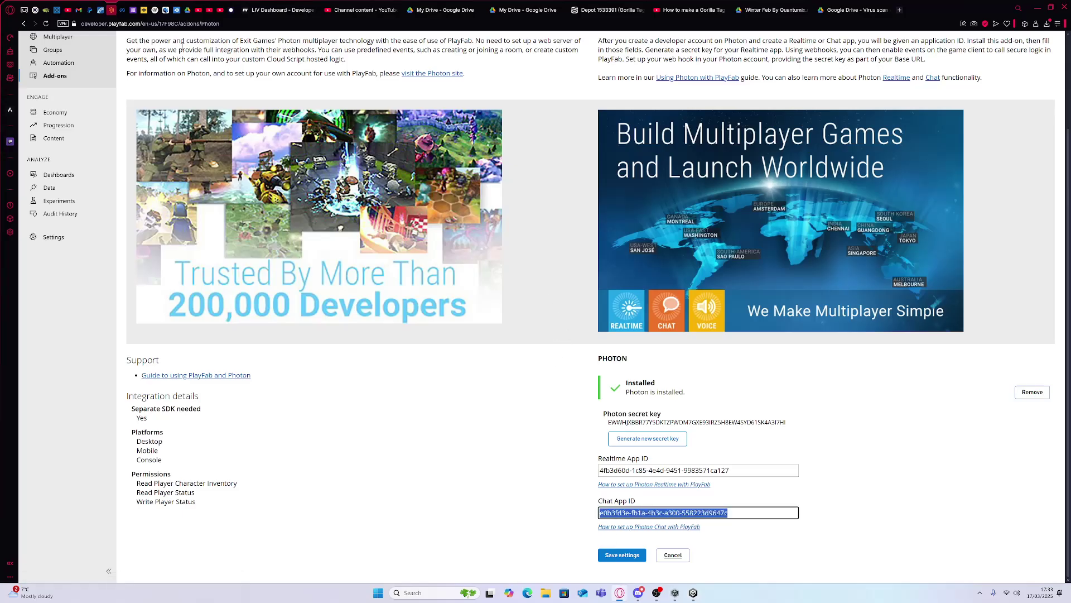
{"action": "left_click", "coordinate": [169, 23]}
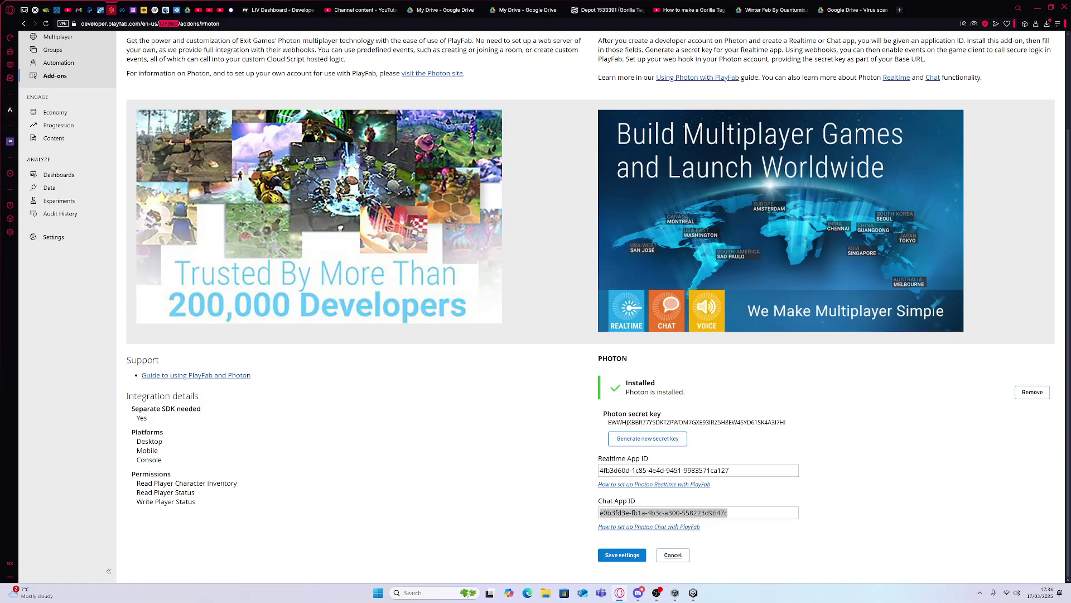
{"action": "left_click", "coordinate": [693, 592]}
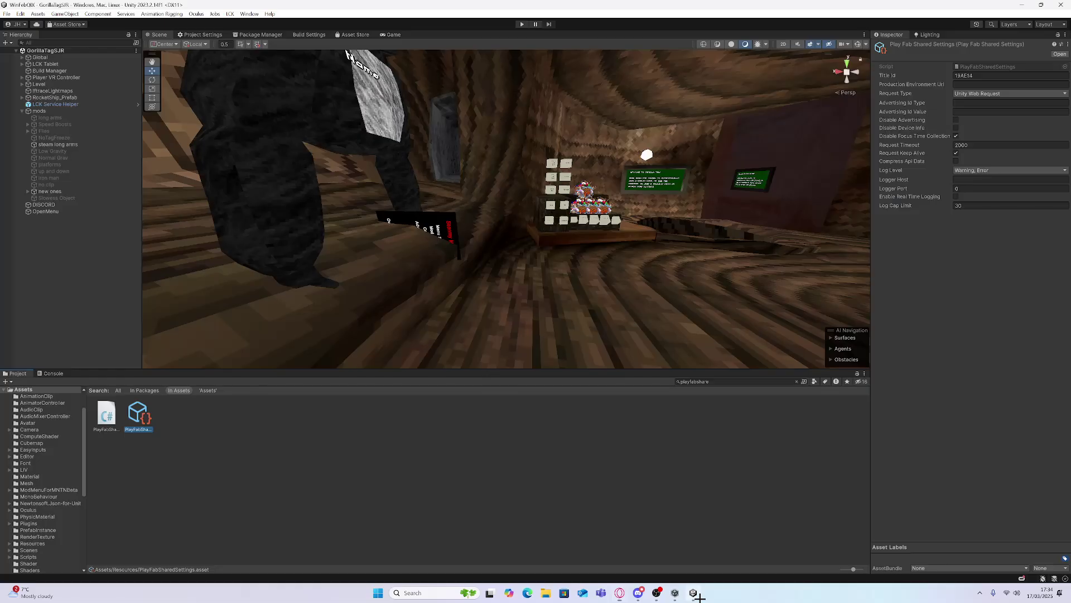
Step: Paste the new title ID into PlayFab Shared Settings' Title Id
{"action": "left_click", "coordinate": [986, 77]}
{"action": "type", "text": "17F98C"}
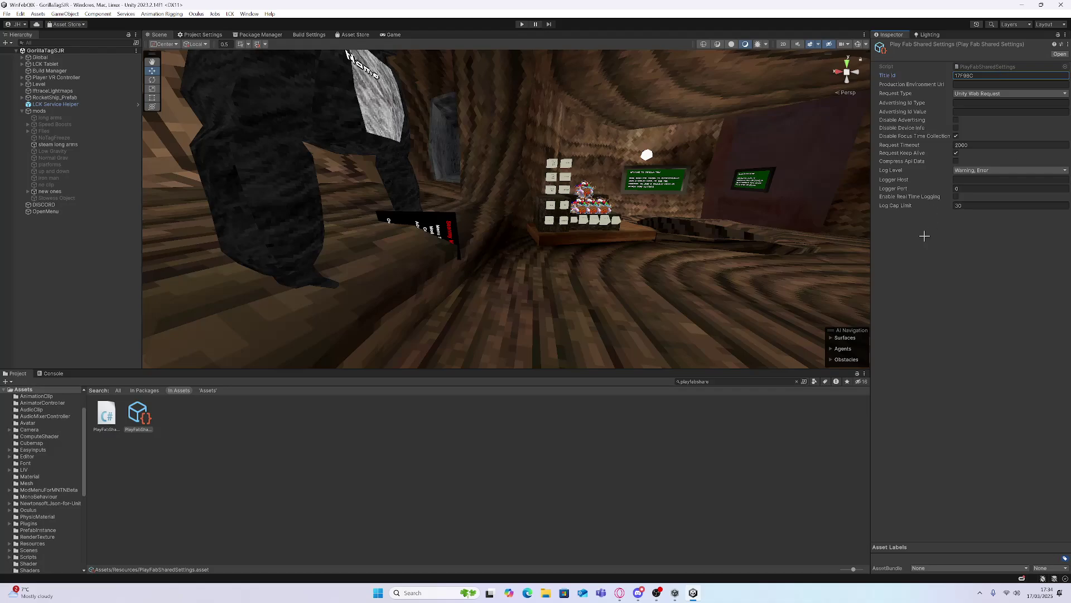
{"action": "left_click", "coordinate": [821, 449]}
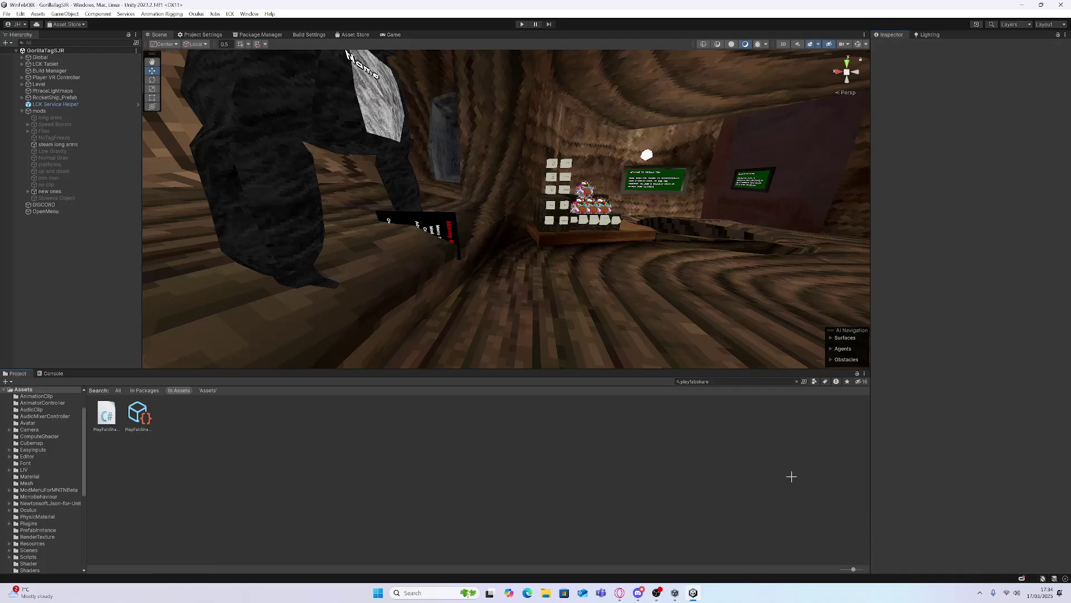
Step: Find PlayFabAuthenticator with 'playfabauth' and open its script in Visual Studio
{"action": "left_click", "coordinate": [102, 43]}
{"action": "type", "text": "playfa"}
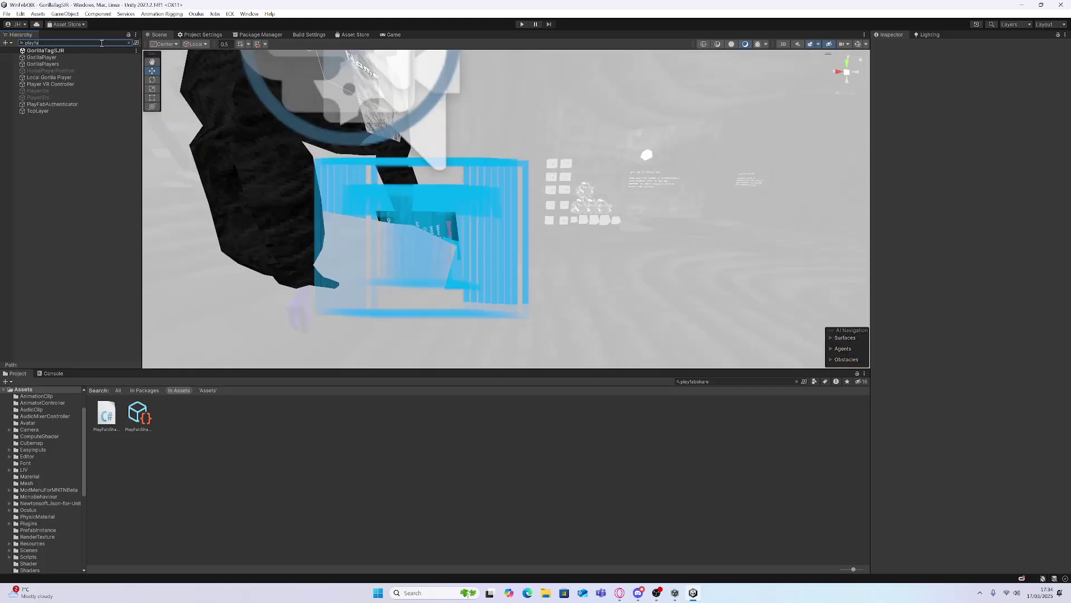
{"action": "type", "text": "bauth"}
{"action": "left_click", "coordinate": [106, 58]}
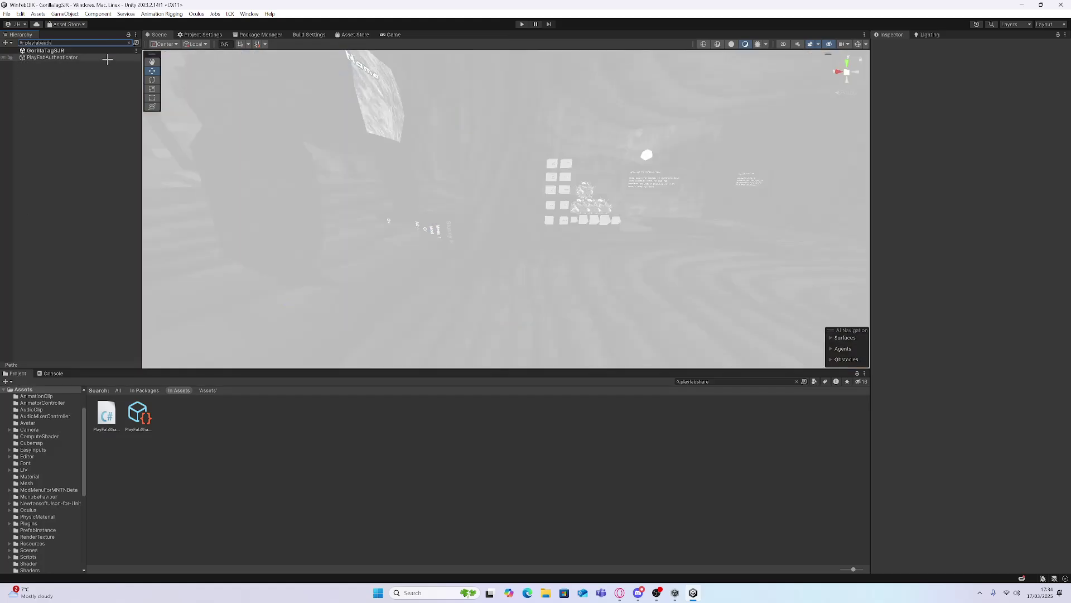
{"action": "right_click", "coordinate": [942, 110]}
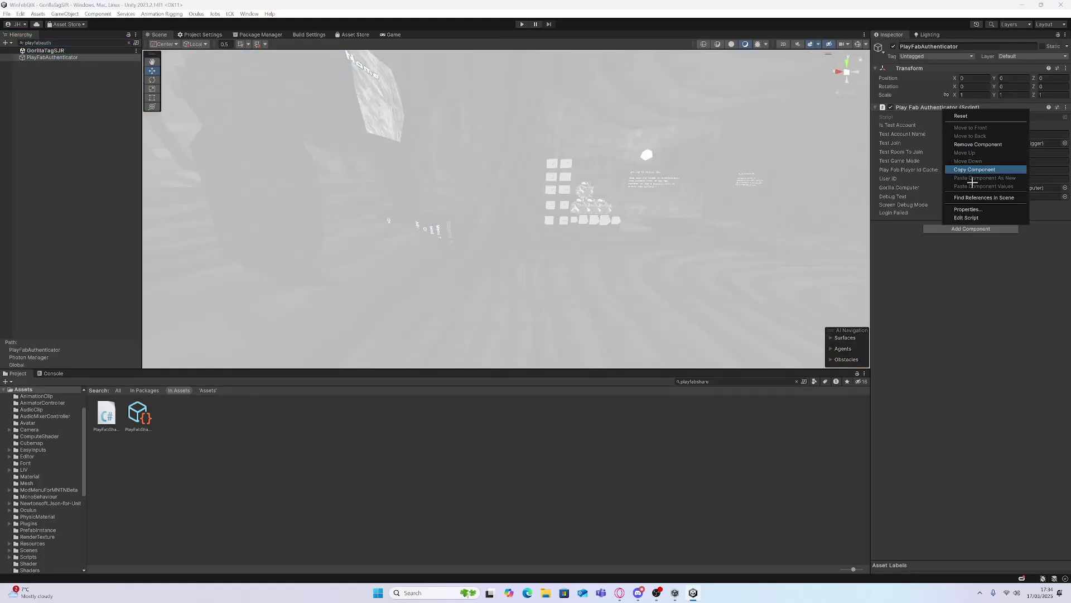
{"action": "left_click", "coordinate": [974, 218]}
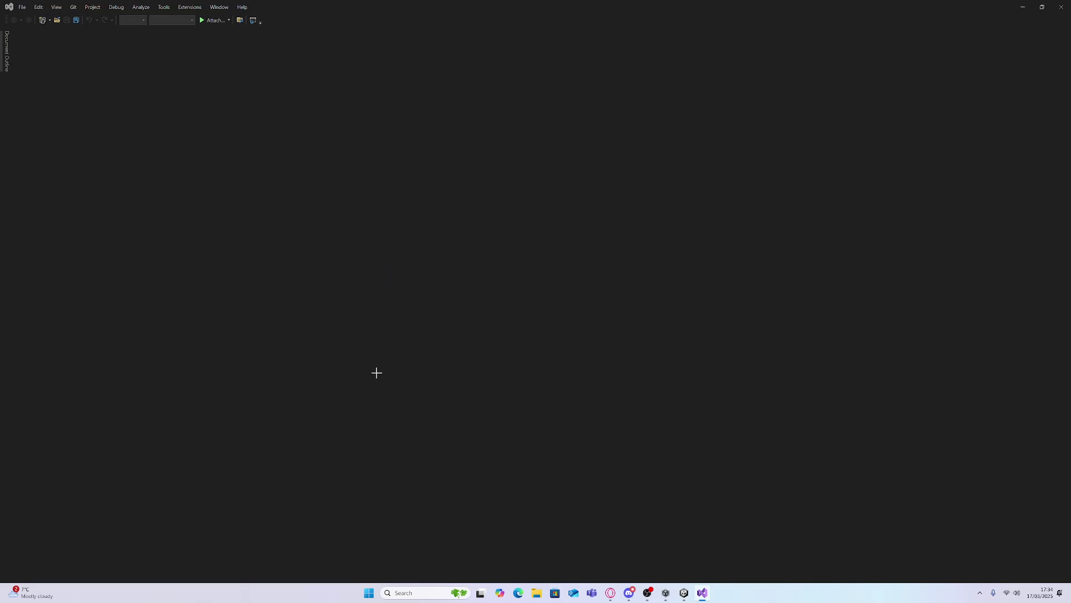
Step: Replace the old PlayFab title ID with the new one on lines 71 and 81
{"action": "scroll", "coordinate": [354, 364], "scroll_direction": "up", "scroll_amount": 4}
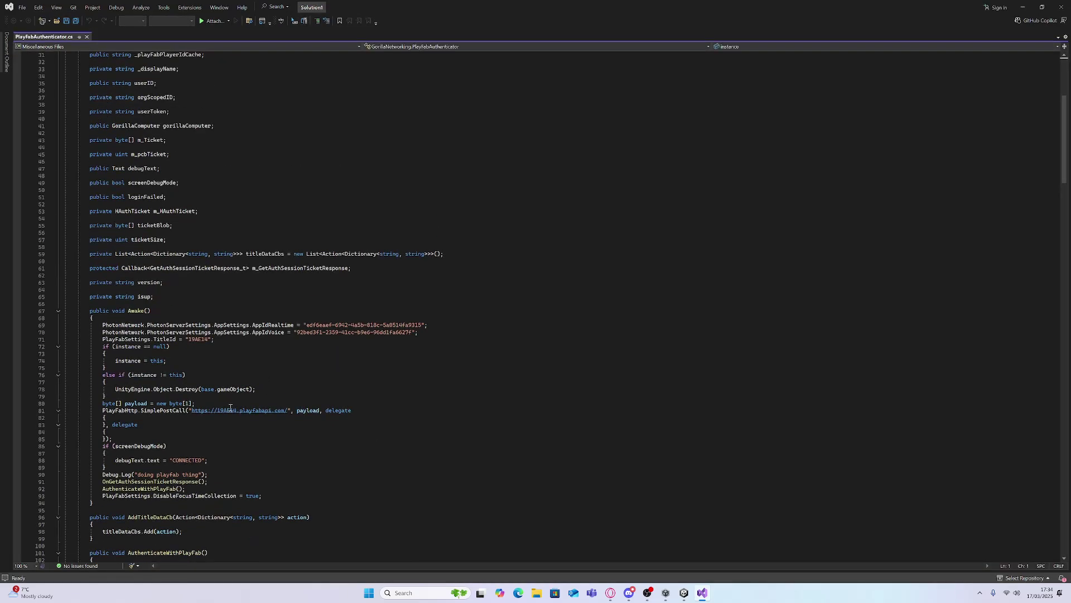
{"action": "double_click", "coordinate": [231, 410]}
{"action": "type", "text": "17F98C"}
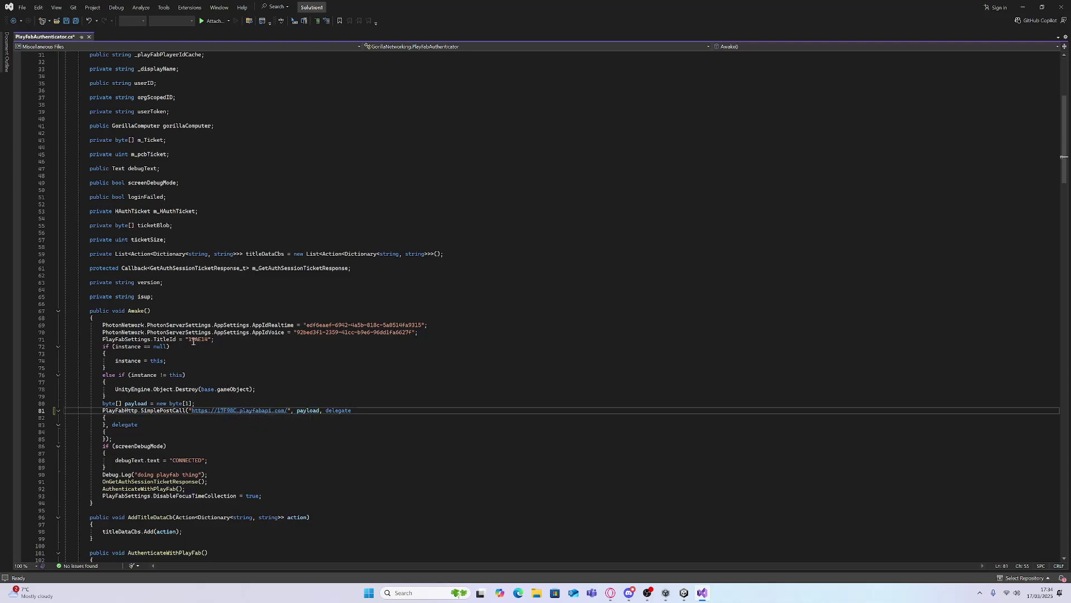
{"action": "double_click", "coordinate": [198, 338]}
{"action": "type", "text": "17F98C"}
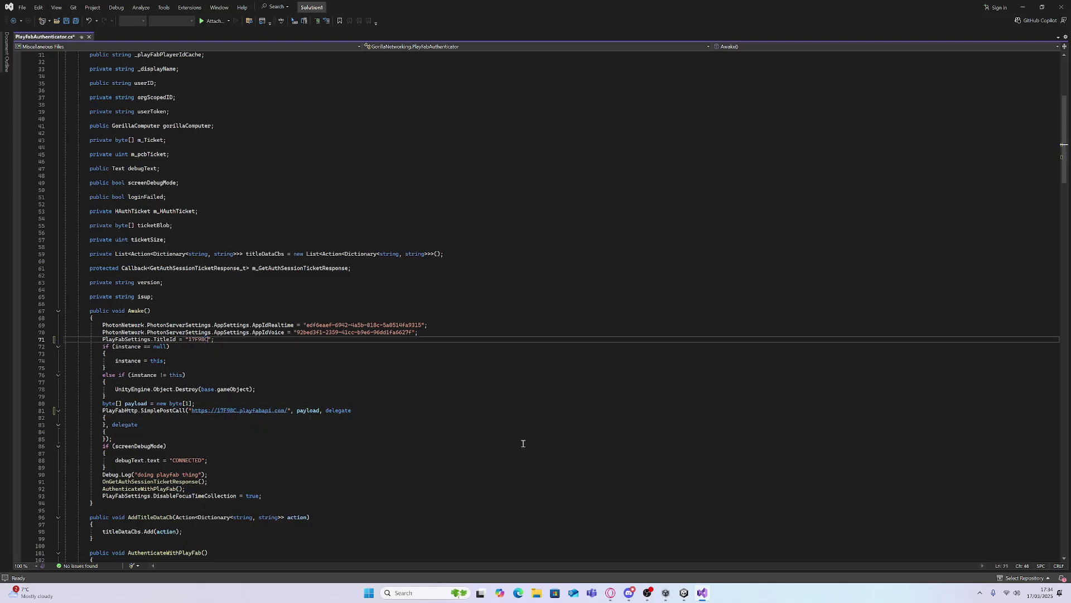
Step: Put PlayFab's Realtime and Chat App IDs into the realtime and voice lines 69–70
{"action": "key", "text": "alt+Tab"}
{"action": "left_click", "coordinate": [754, 470]}
{"action": "left_click_drag", "start_coordinate": [755, 470], "coordinate": [548, 468]}
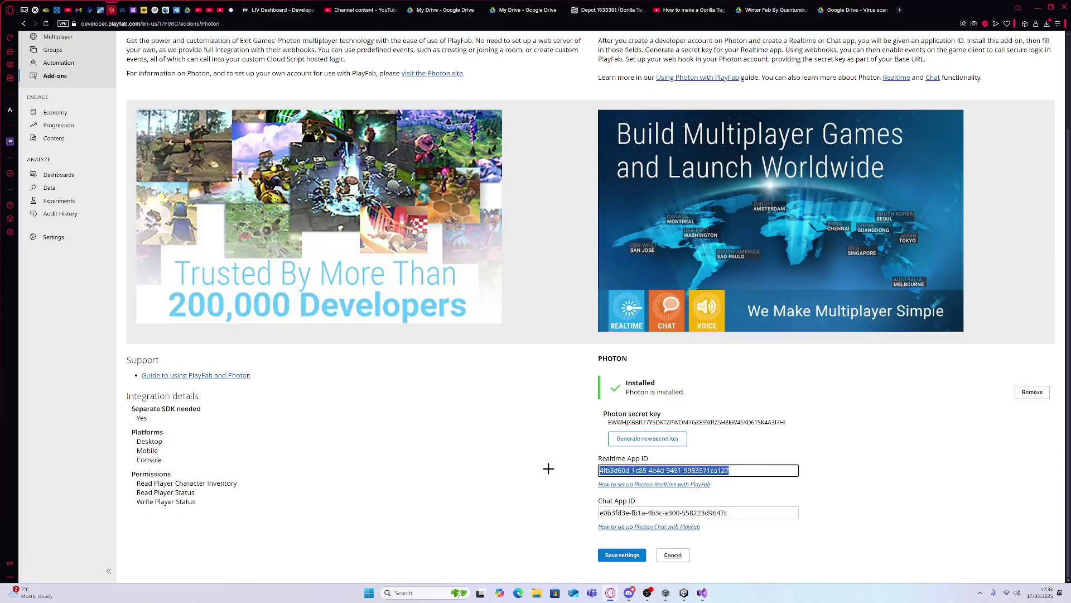
{"action": "left_click", "coordinate": [702, 593]}
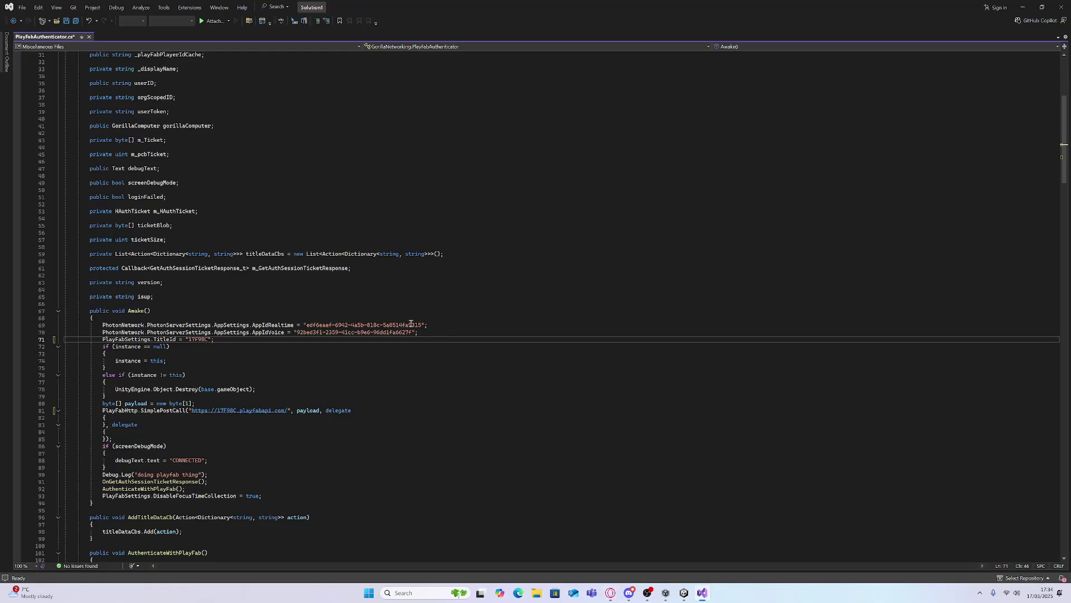
{"action": "left_click_drag", "start_coordinate": [422, 324], "coordinate": [313, 325]}
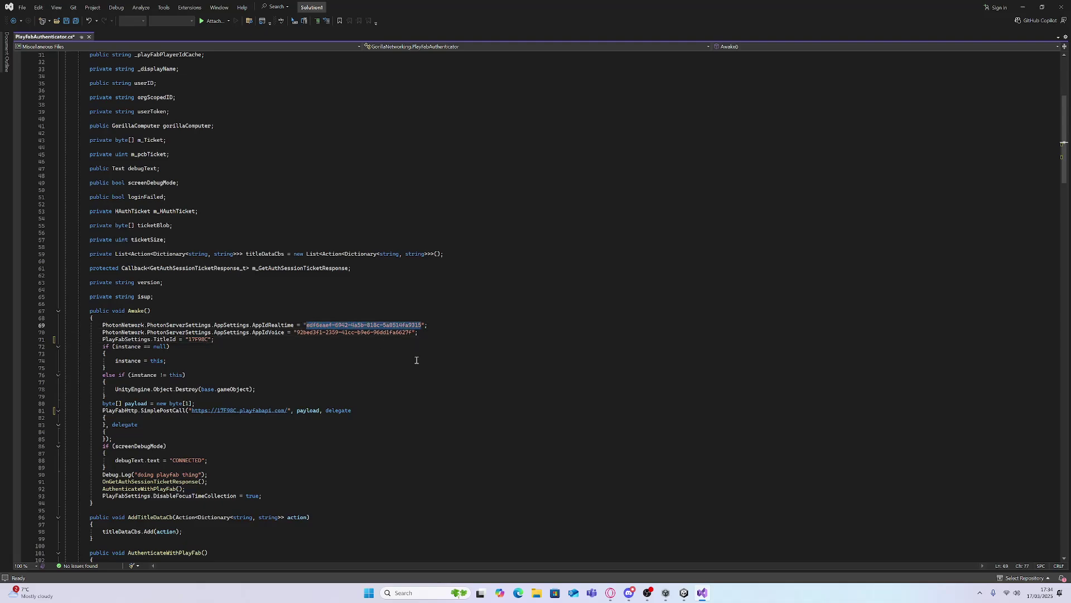
{"action": "left_click", "coordinate": [611, 592]}
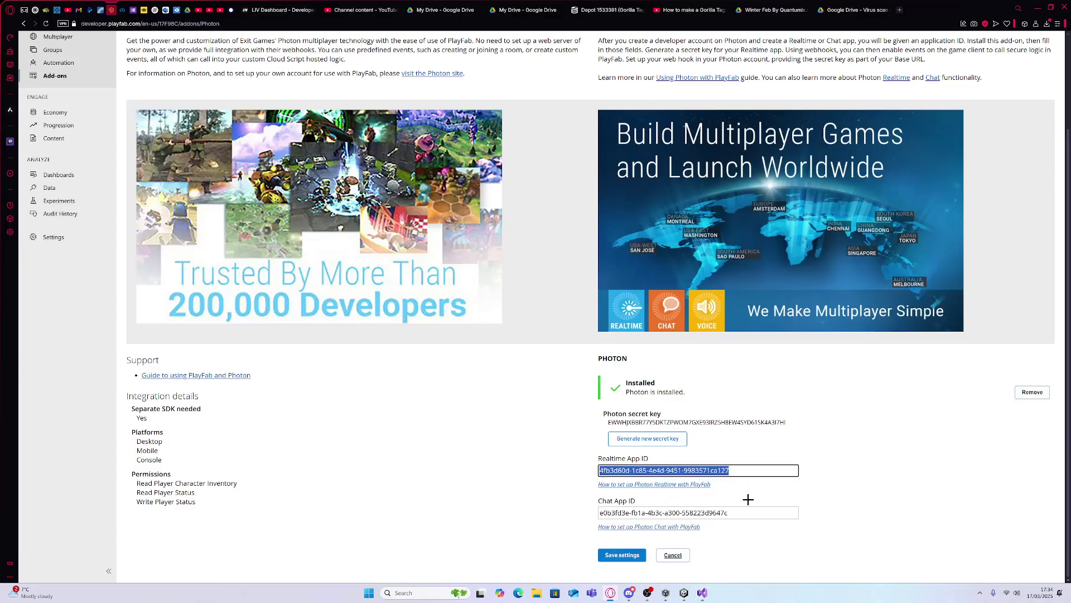
{"action": "left_click_drag", "start_coordinate": [760, 515], "coordinate": [583, 507]}
{"action": "left_click", "coordinate": [702, 593]}
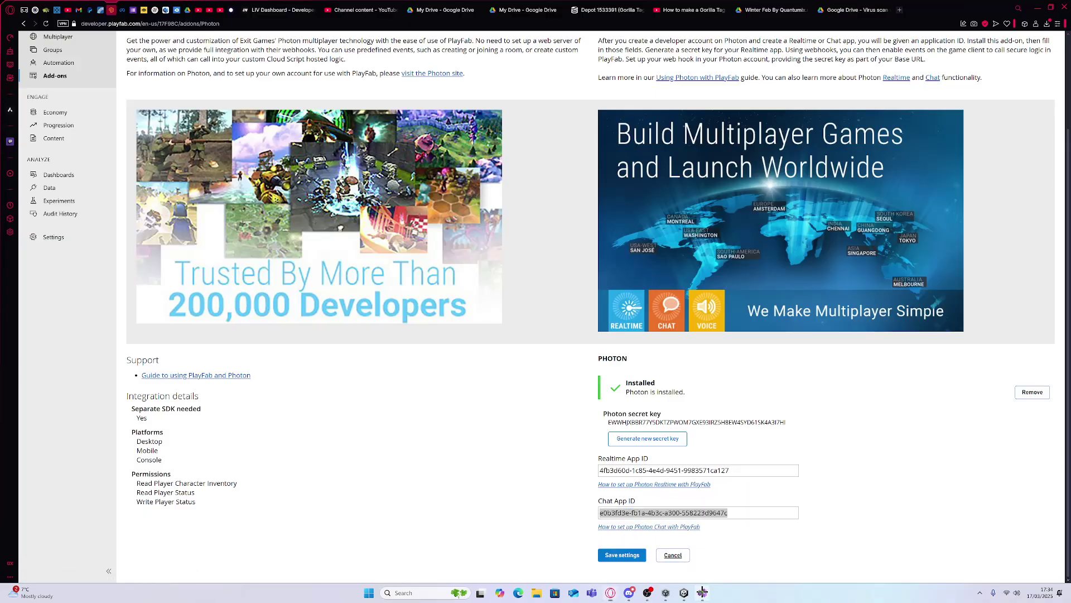
{"action": "left_click_drag", "start_coordinate": [413, 333], "coordinate": [298, 330]}
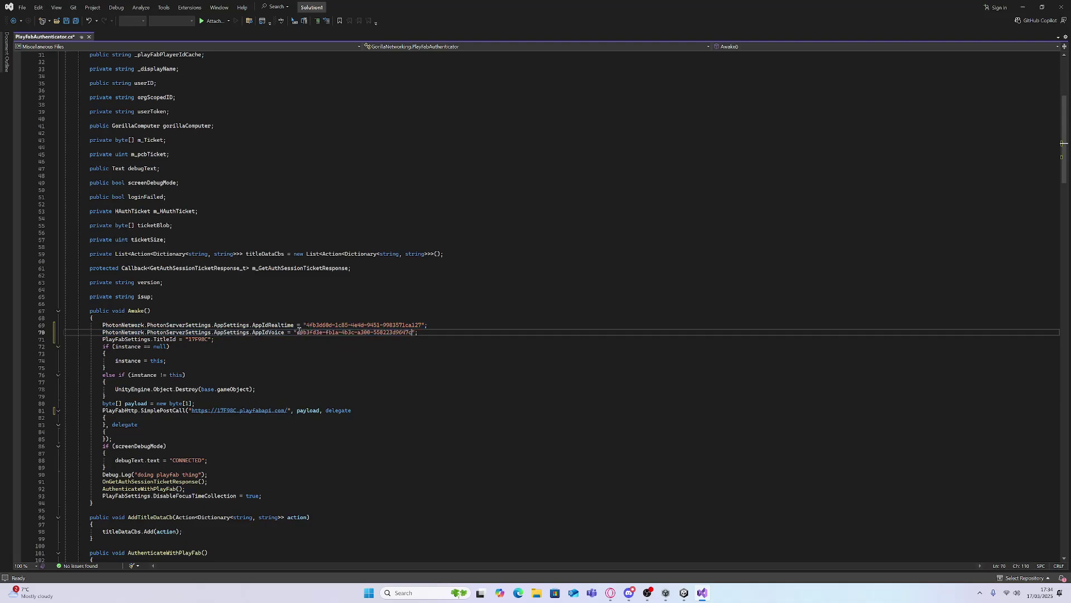
Step: Save PlayFabAuthenticator.cs, close Visual Studio, and return to Unity
{"action": "left_click", "coordinate": [66, 21]}
{"action": "key", "text": "alt+F4"}
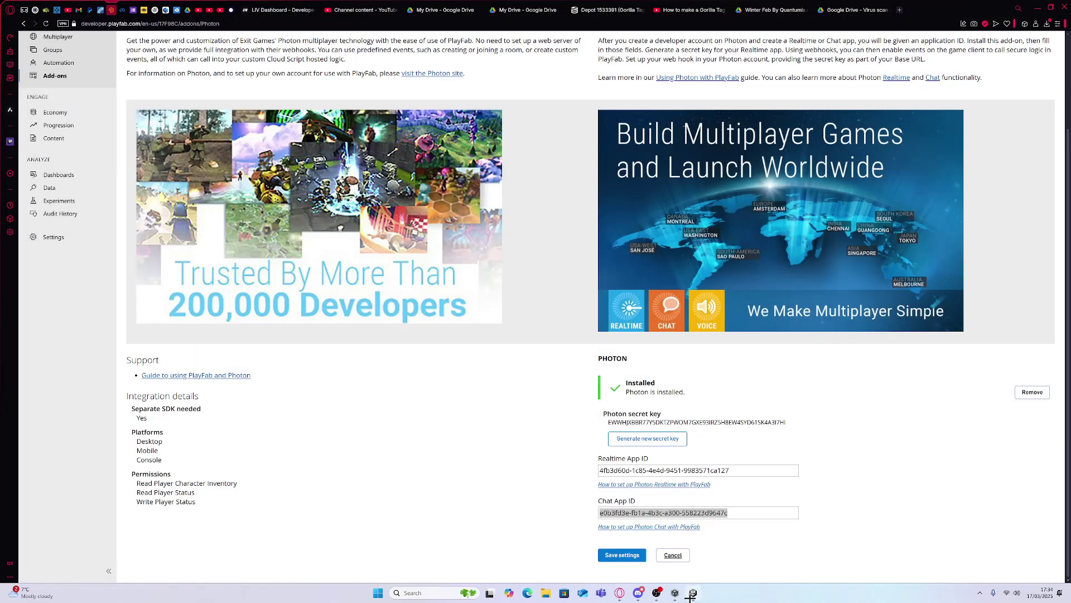
{"action": "key", "text": "alt+Tab"}
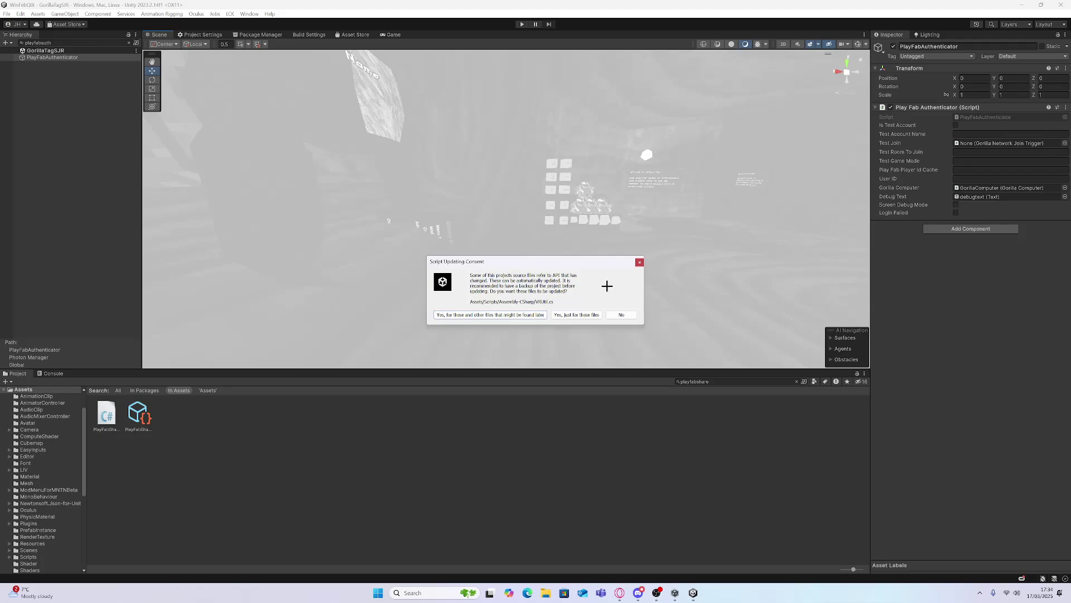
Step: Back in Unity, clear the red errors from the Console
{"action": "key", "text": "alt+Tab"}
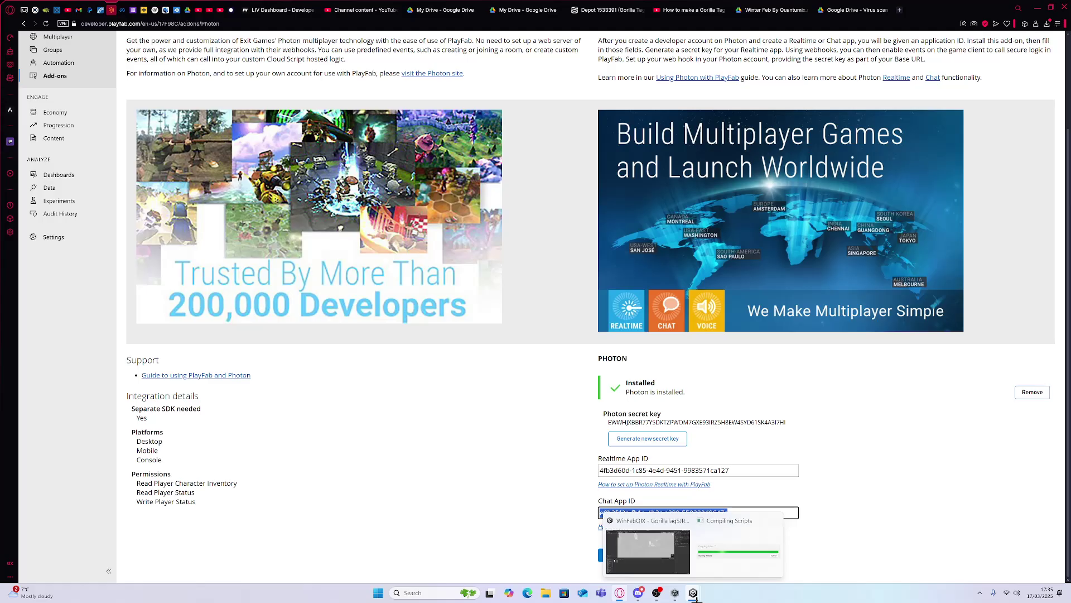
{"action": "left_click", "coordinate": [678, 593]}
{"action": "mouse_move", "coordinate": [685, 592]}
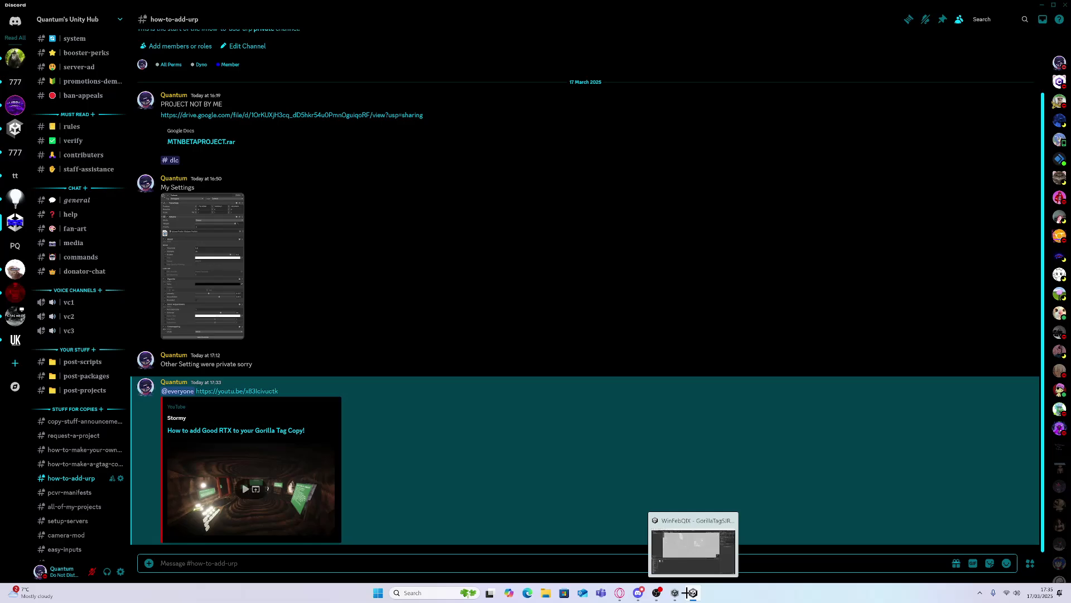
{"action": "left_click", "coordinate": [689, 547]}
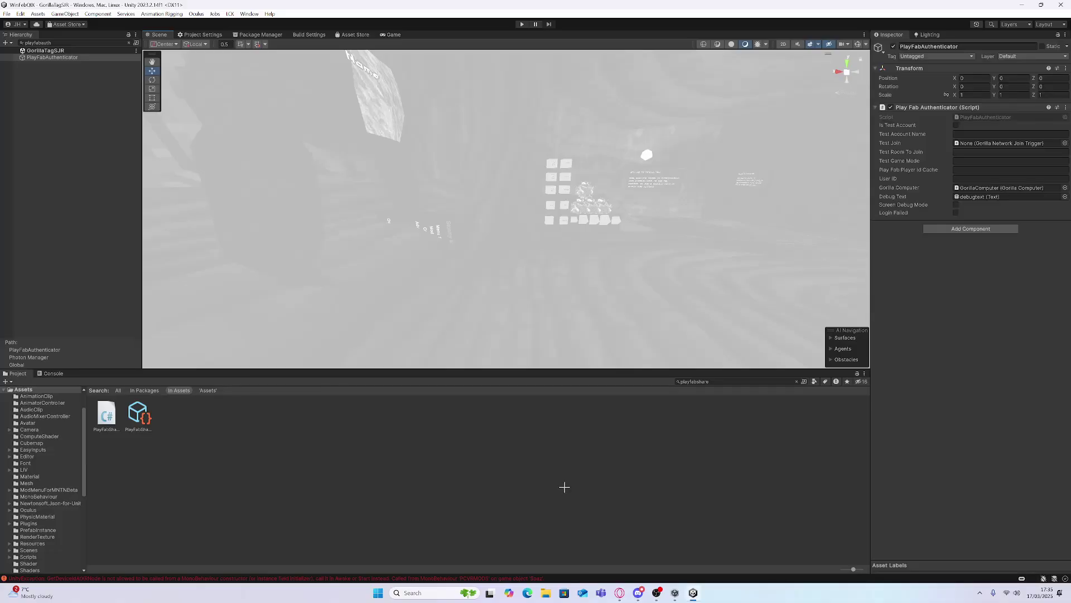
{"action": "left_click", "coordinate": [54, 373]}
{"action": "left_click", "coordinate": [7, 381]}
Step: Empty the Hierarchy and Project search boxes so everything shows again
{"action": "left_click", "coordinate": [16, 373]}
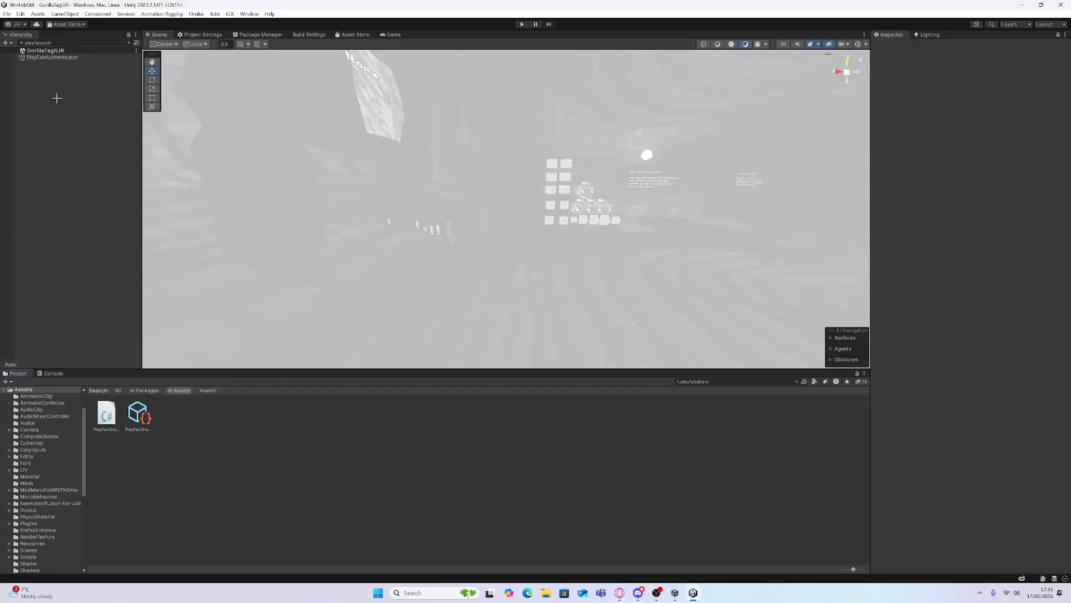
{"action": "double_click", "coordinate": [38, 43]}
{"action": "key", "text": "BackSpace"}
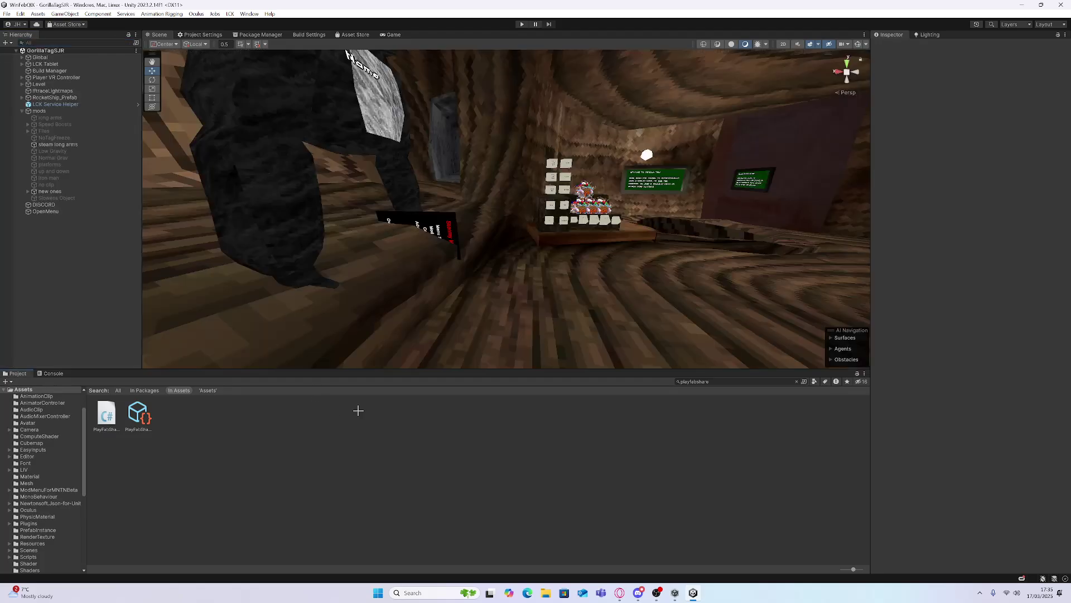
{"action": "left_click", "coordinate": [796, 381]}
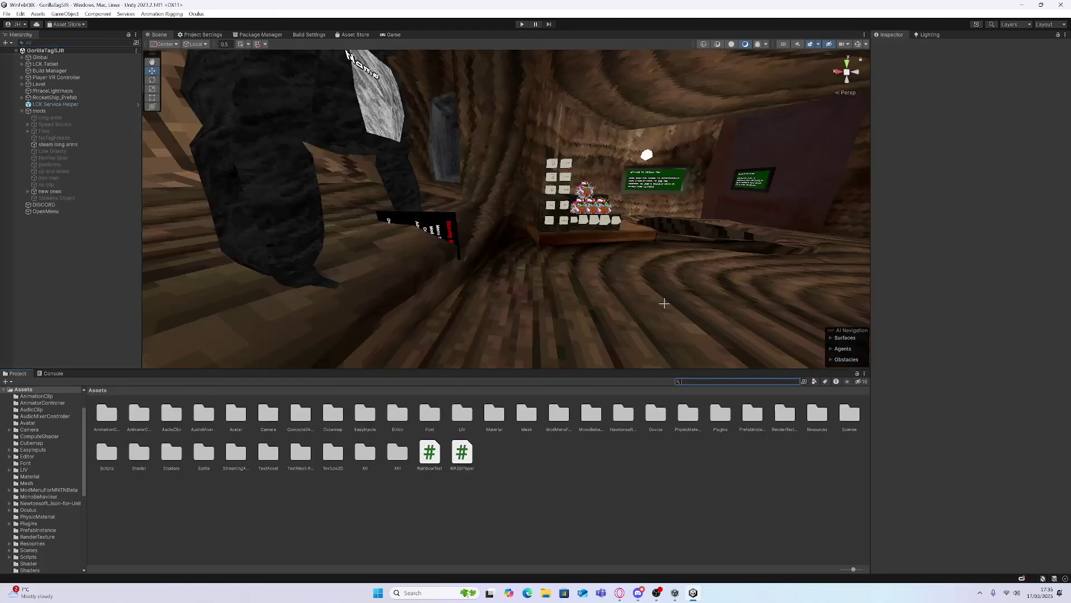
{"action": "left_click", "coordinate": [682, 450]}
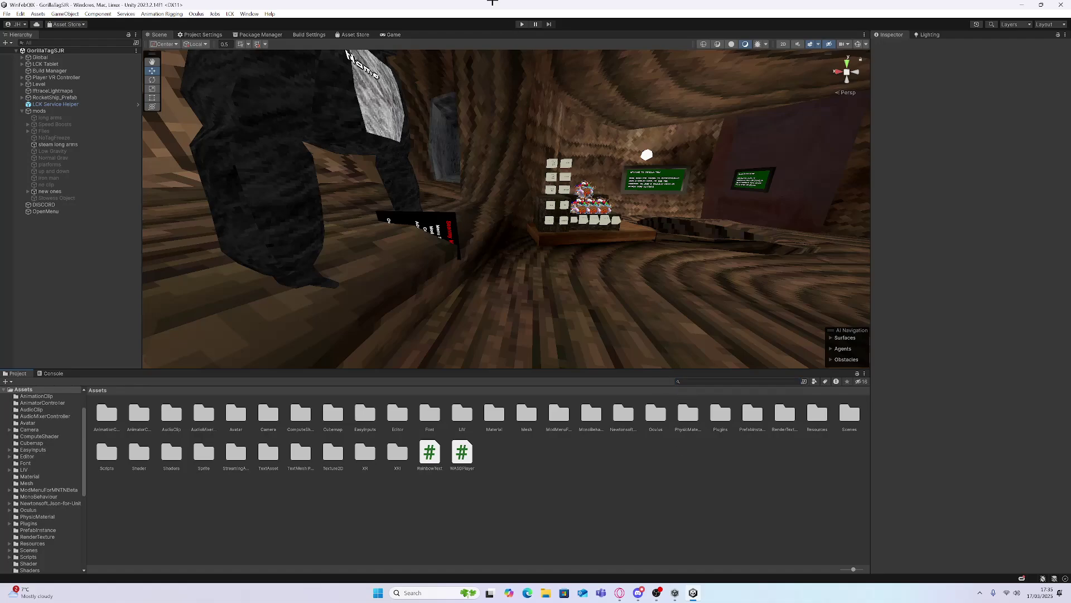
Step: Start Play mode and select the Player VR Controller's LeftHand Controller
{"action": "left_click", "coordinate": [521, 24]}
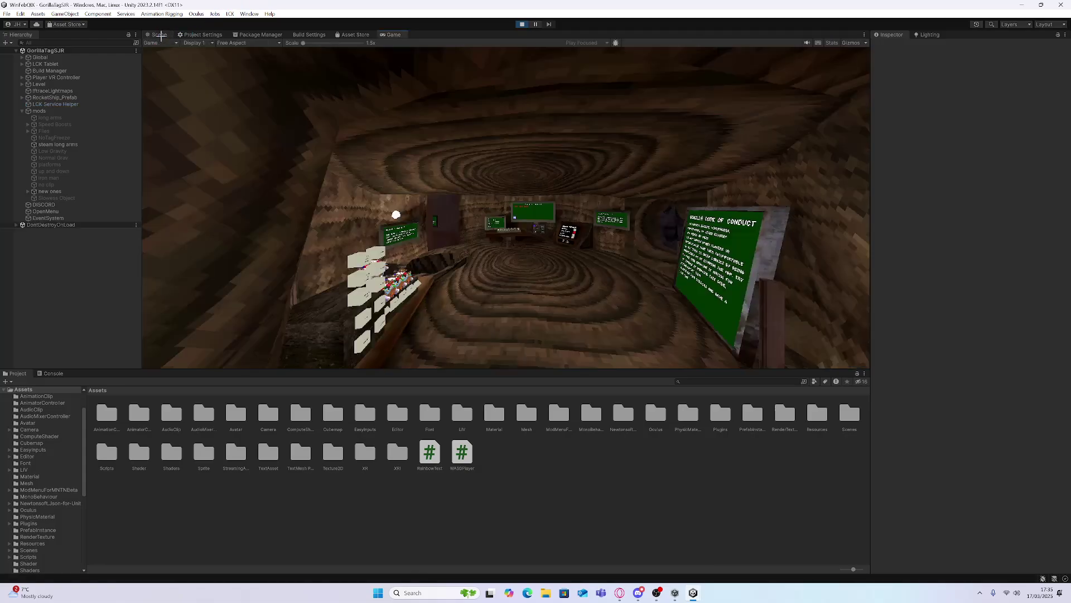
{"action": "right_click_drag", "start_coordinate": [341, 114], "coordinate": [158, 167]}
{"action": "left_click", "coordinate": [22, 111]}
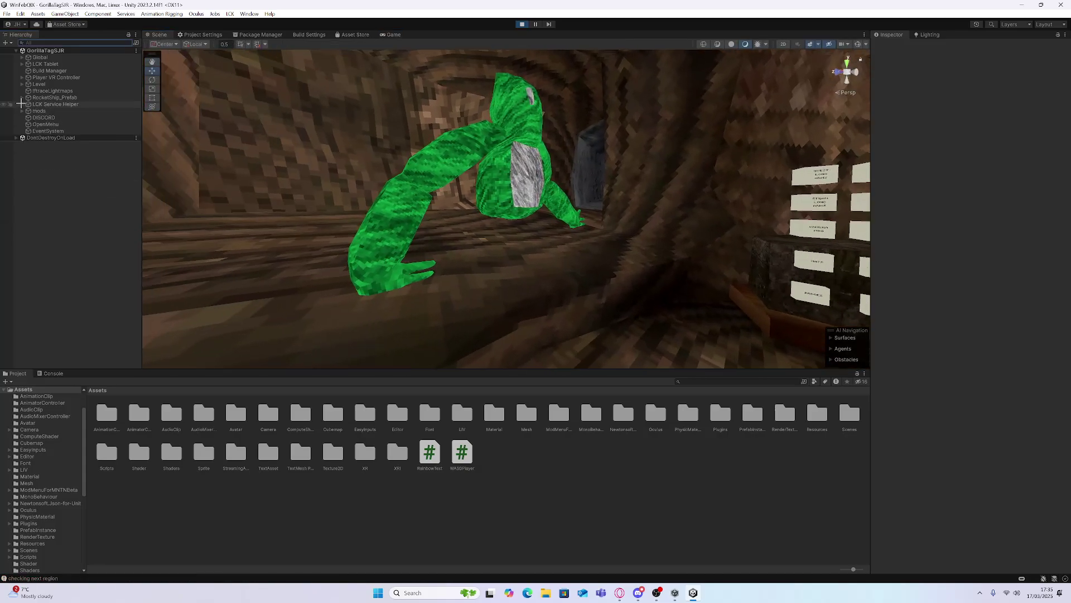
{"action": "left_click", "coordinate": [22, 78]}
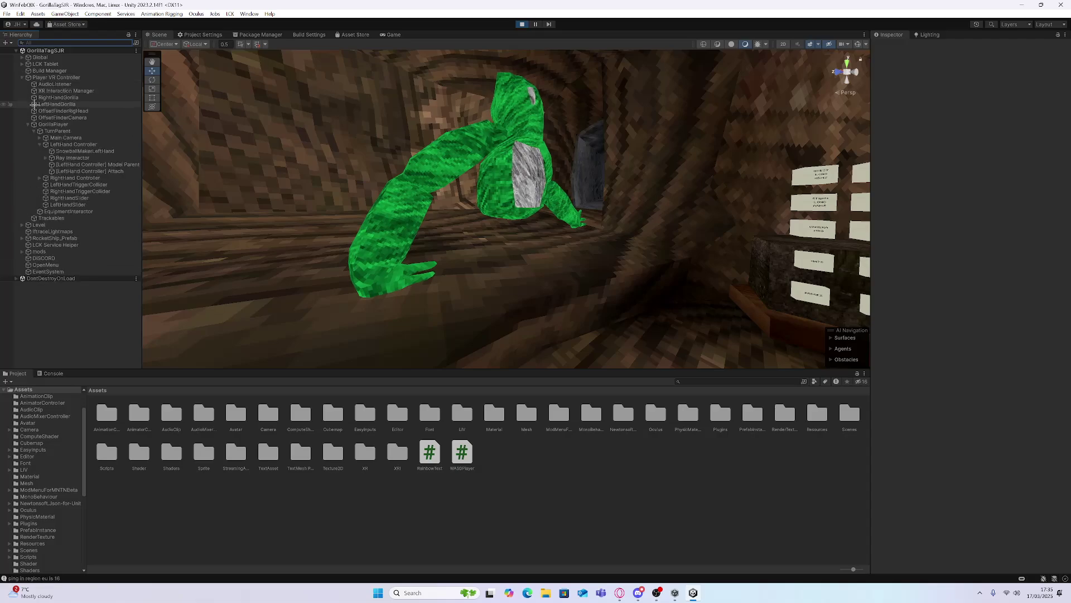
{"action": "left_click", "coordinate": [75, 145]}
{"action": "key", "text": "Left"}
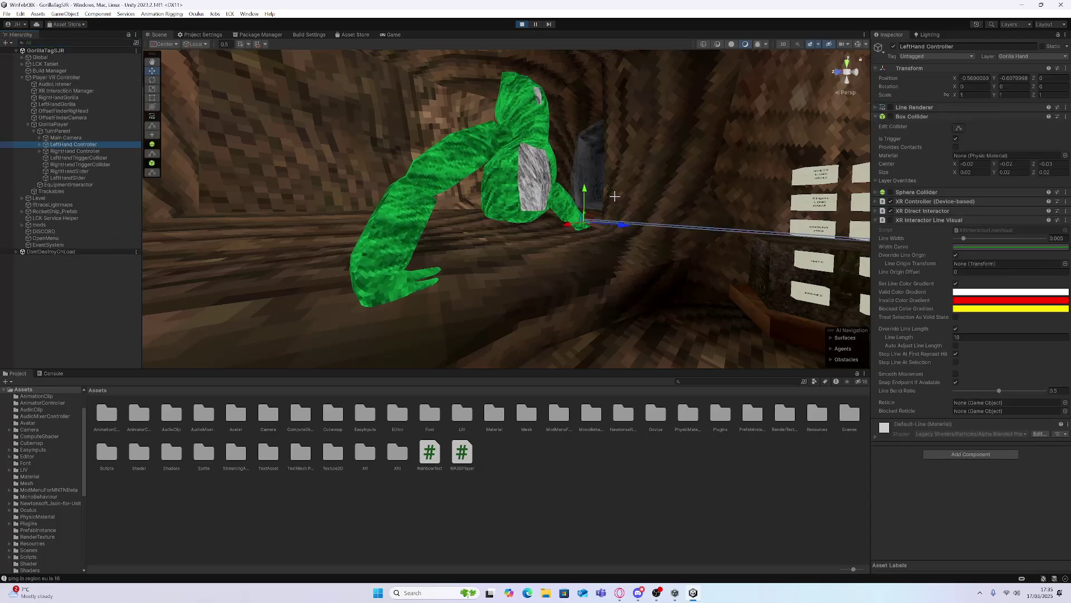
Step: Move the left hand controller down and forward, and the right hand up and right
{"action": "mouse_move", "coordinate": [584, 191]}
{"action": "left_mouse_down"}
{"action": "mouse_move", "coordinate": [517, 179]}
{"action": "mouse_move", "coordinate": [597, 178]}
{"action": "left_mouse_up"}
{"action": "right_click_drag", "start_coordinate": [597, 177], "coordinate": [477, 219]}
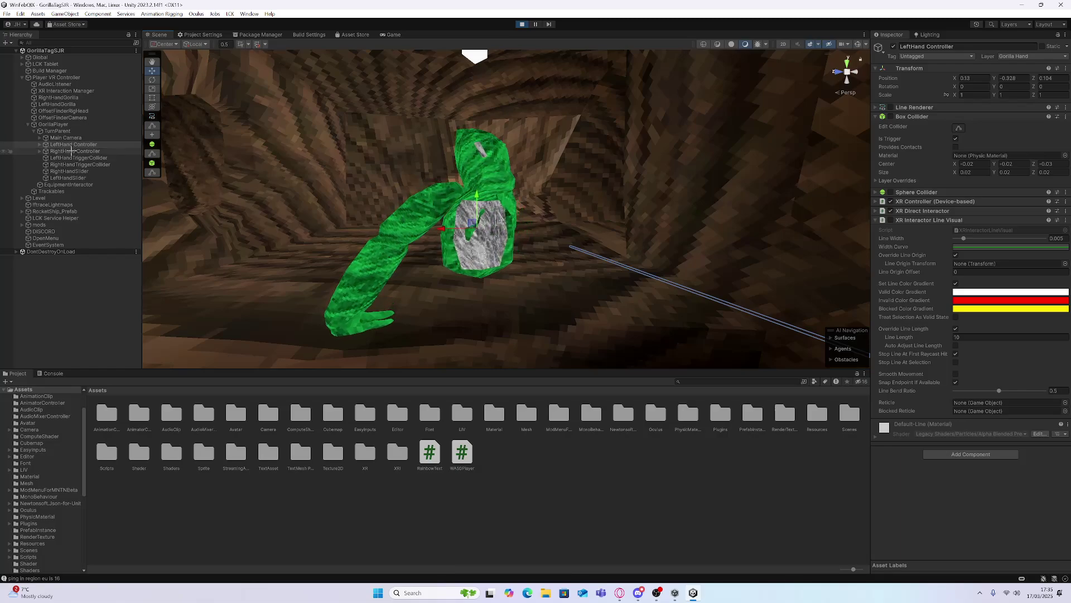
{"action": "left_click", "coordinate": [355, 279]}
{"action": "left_click_drag", "start_coordinate": [368, 314], "coordinate": [403, 271]}
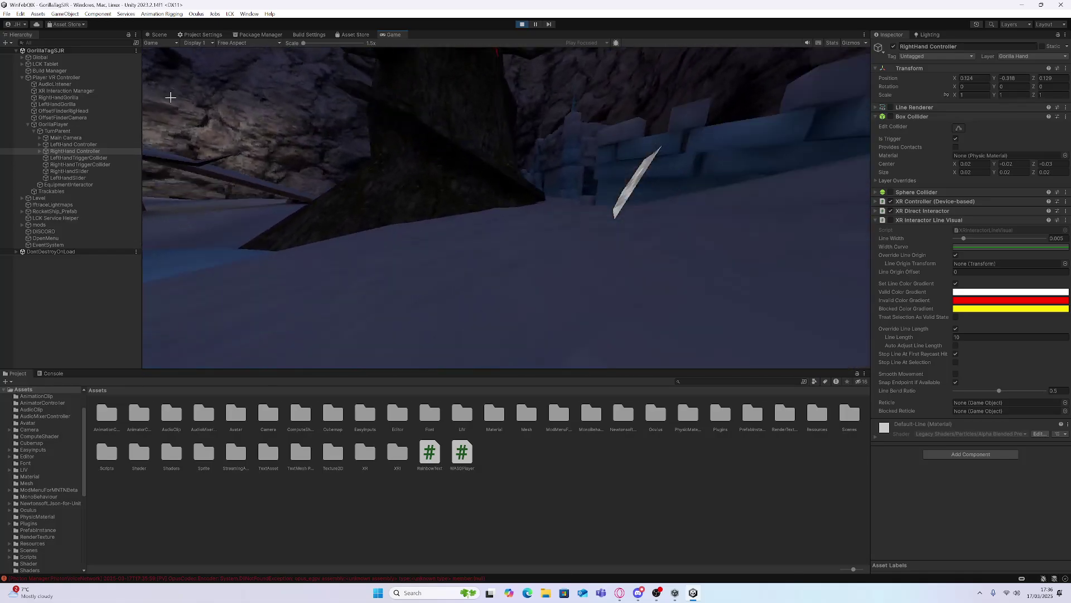
Step: Select GorillaPlayer, lower its left hand controller to Y 0.301, and expand the mods group
{"action": "left_click", "coordinate": [53, 124]}
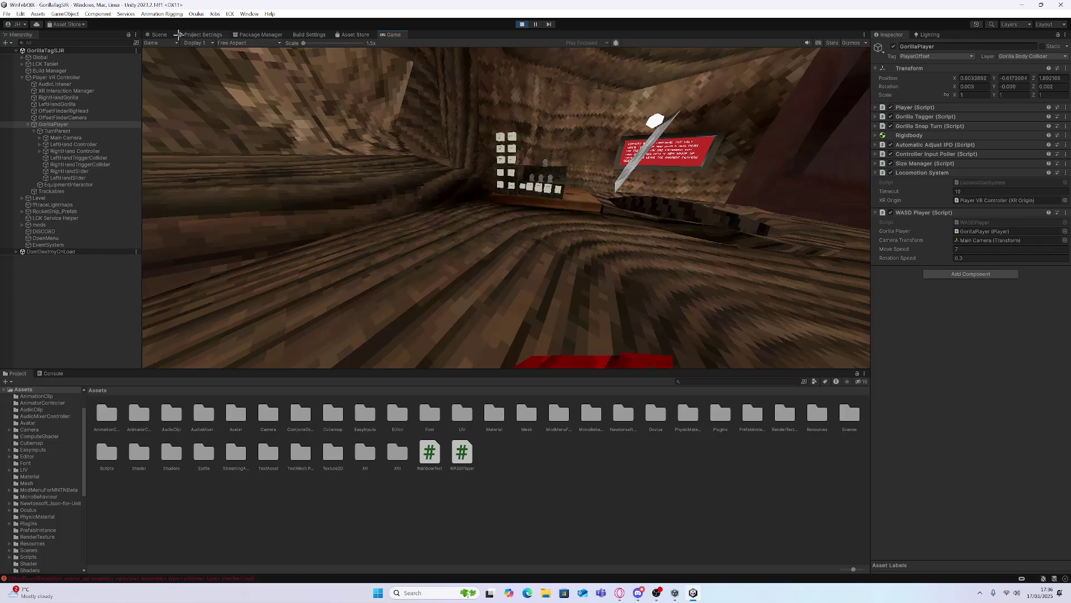
{"action": "left_click", "coordinate": [437, 173]}
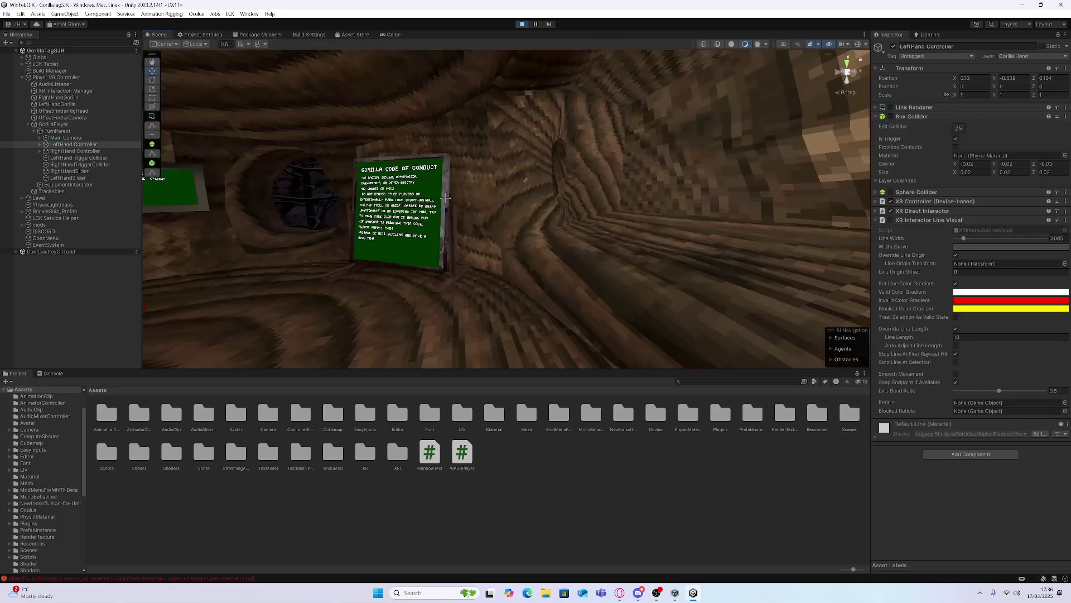
{"action": "left_click_drag", "start_coordinate": [604, 213], "coordinate": [505, 209], "text": "alt"}
{"action": "left_click_drag", "start_coordinate": [503, 223], "coordinate": [531, 78]}
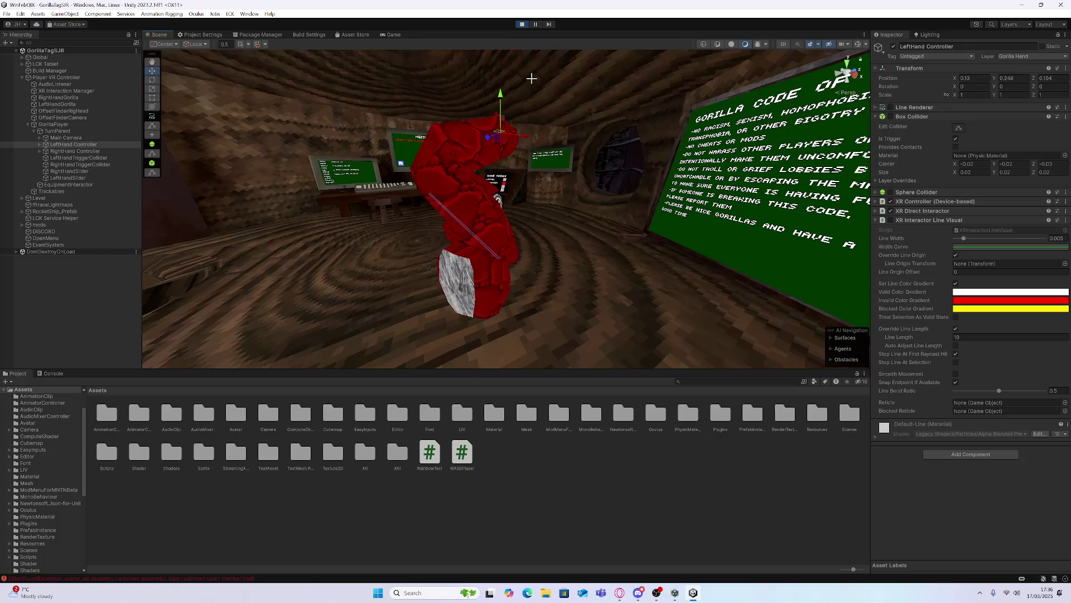
{"action": "left_click", "coordinate": [22, 225]}
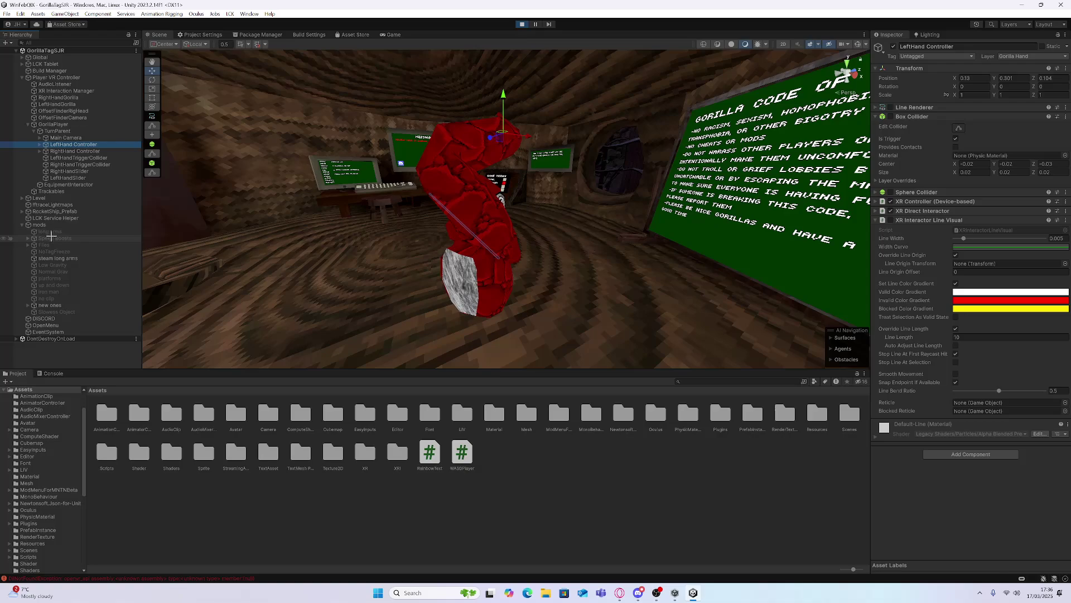
Step: Inspect the NoTagFreeze mod and drag the left hand controller further down
{"action": "left_click", "coordinate": [61, 251]}
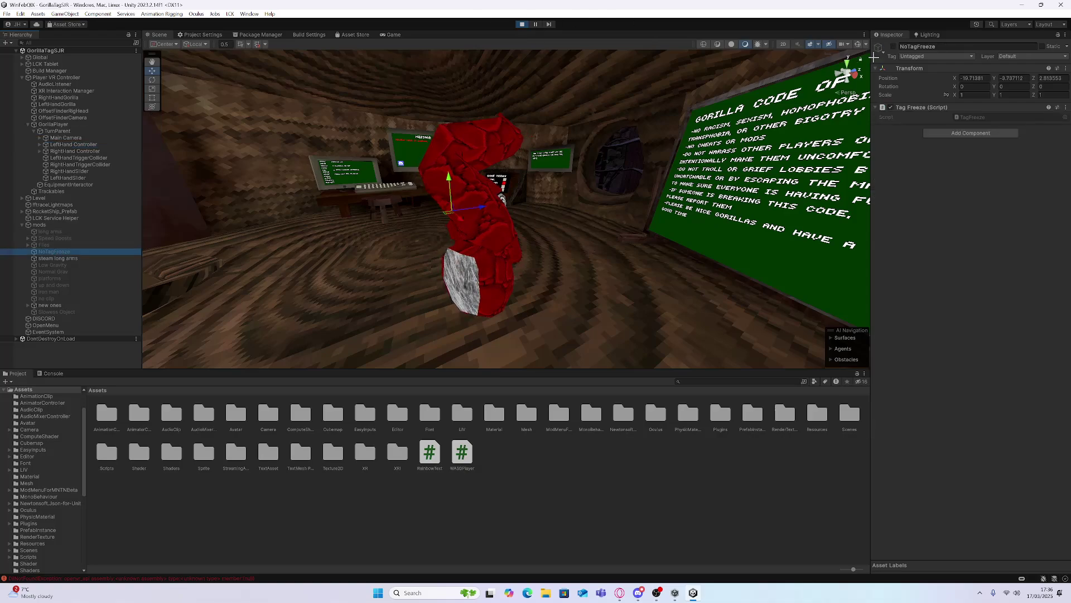
{"action": "left_click", "coordinate": [661, 452]}
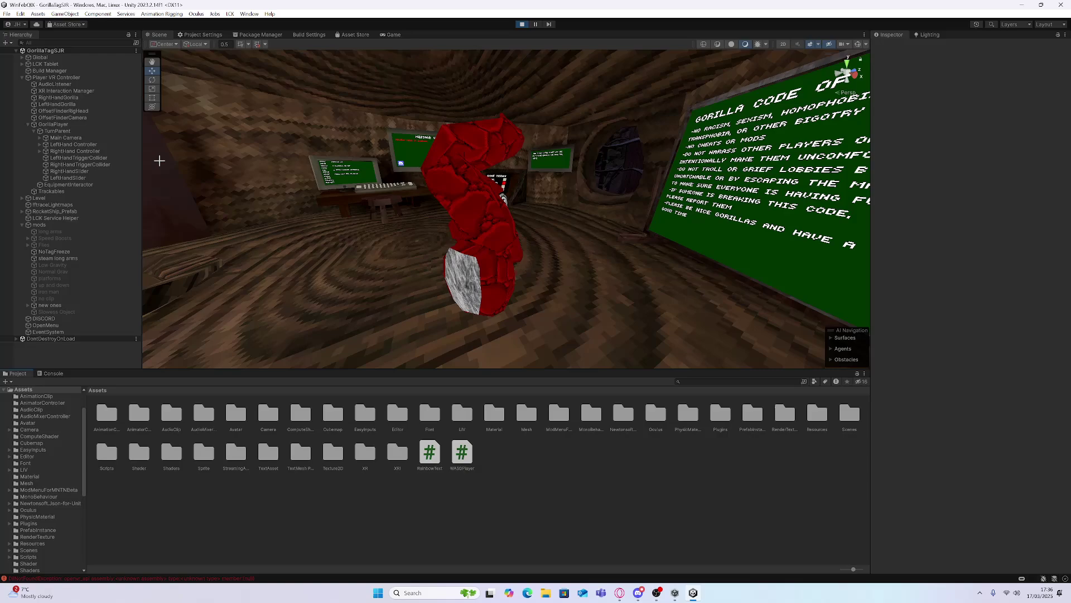
{"action": "left_click_drag", "start_coordinate": [503, 90], "coordinate": [540, 286]}
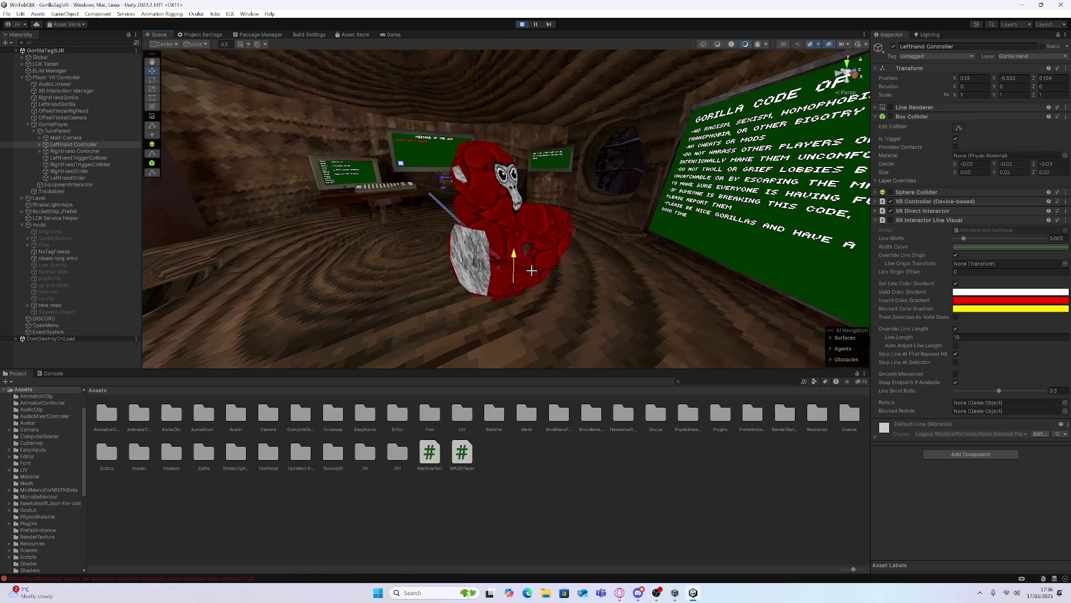
Step: Set Gorilla Tagger's Current Status to None and deactivate the NoTagFreeze mod
{"action": "left_click", "coordinate": [53, 124]}
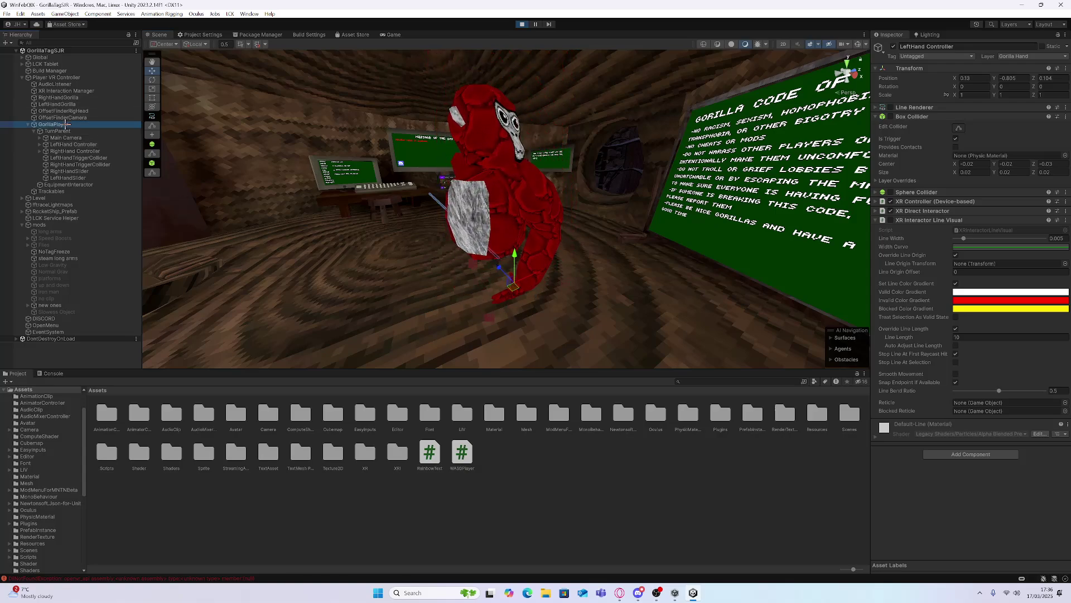
{"action": "left_click", "coordinate": [914, 117]}
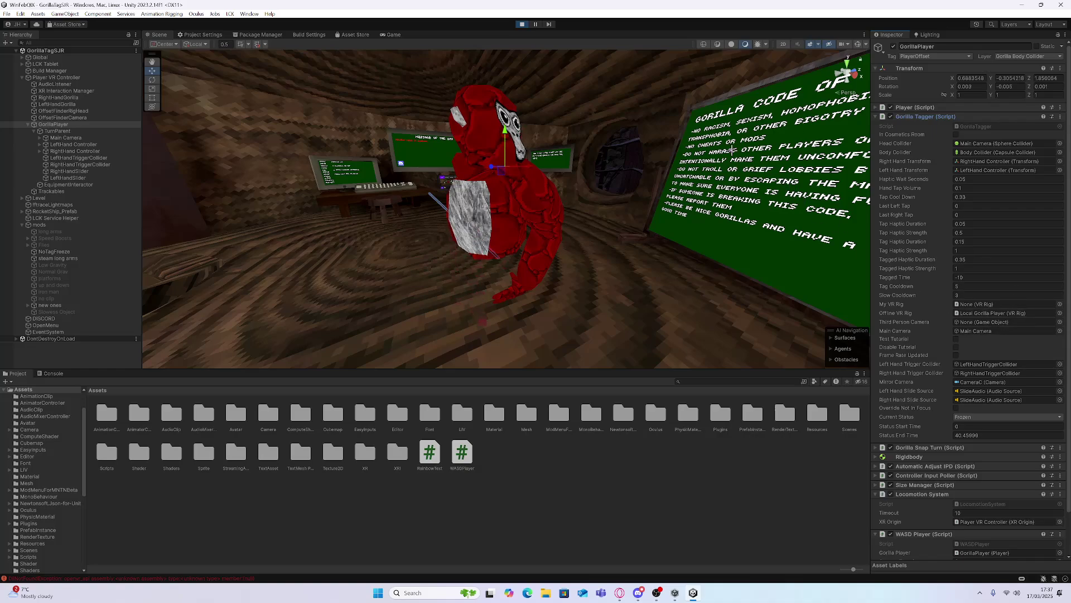
{"action": "left_click", "coordinate": [969, 417]}
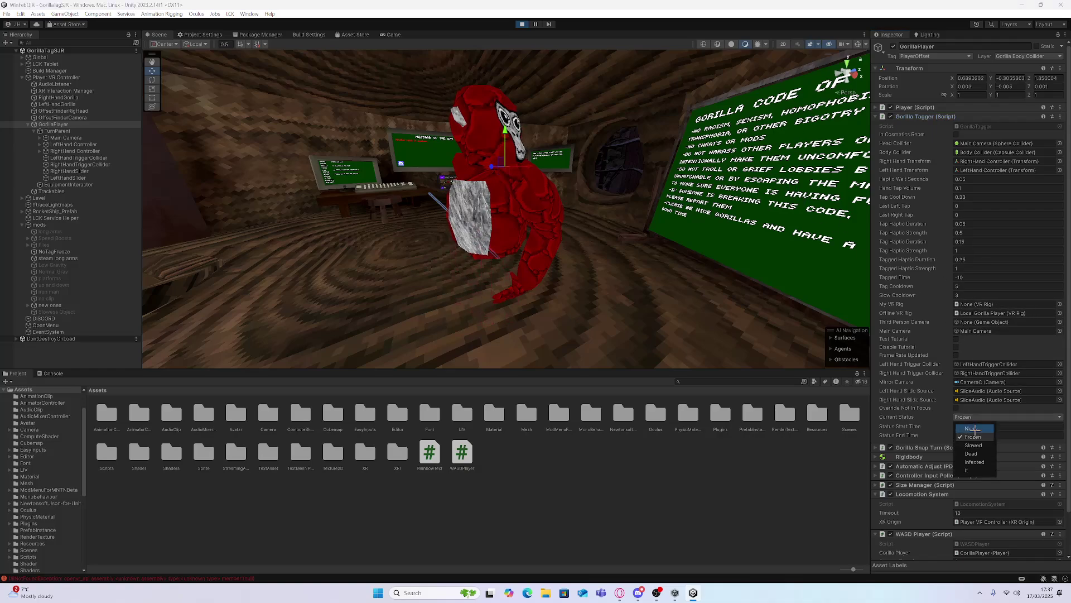
{"action": "left_click", "coordinate": [973, 428]}
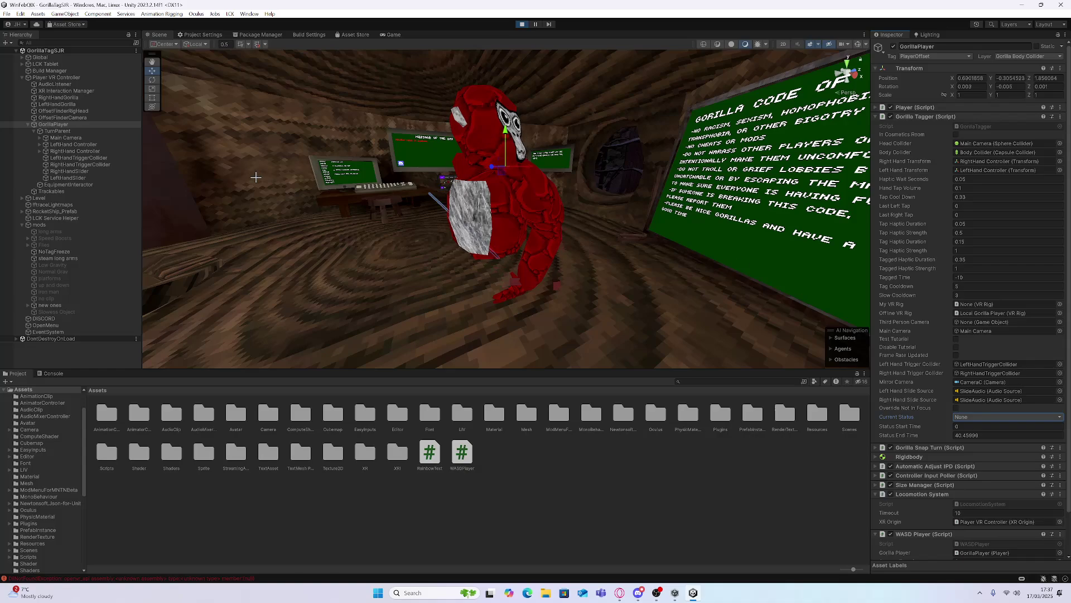
{"action": "left_click", "coordinate": [54, 251]}
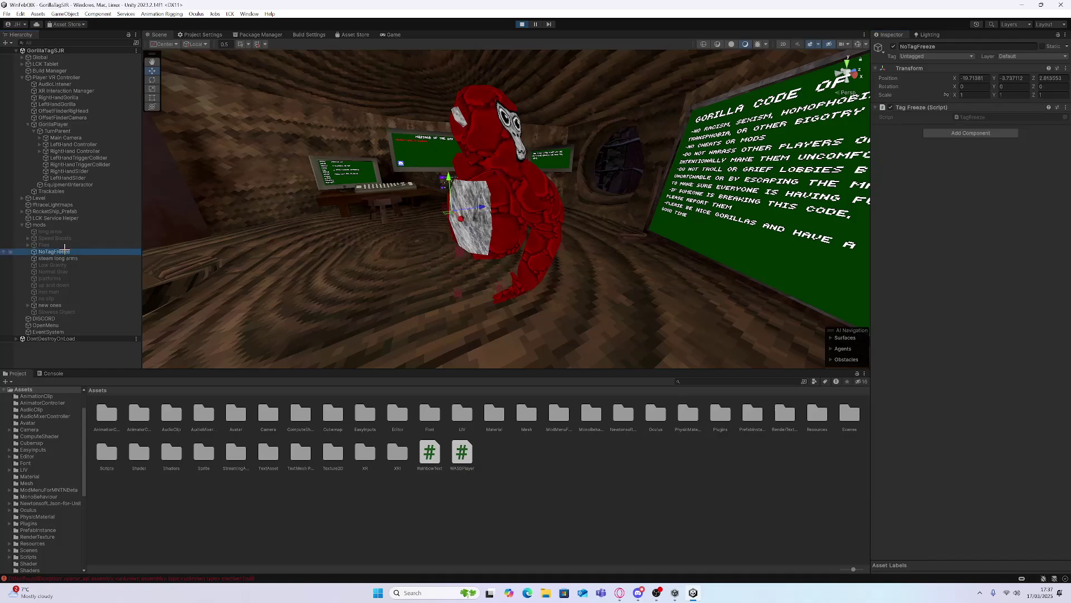
{"action": "left_click", "coordinate": [893, 46]}
Step: Nudge the left hand controller up slightly, then stop Play mode
{"action": "left_click", "coordinate": [54, 124]}
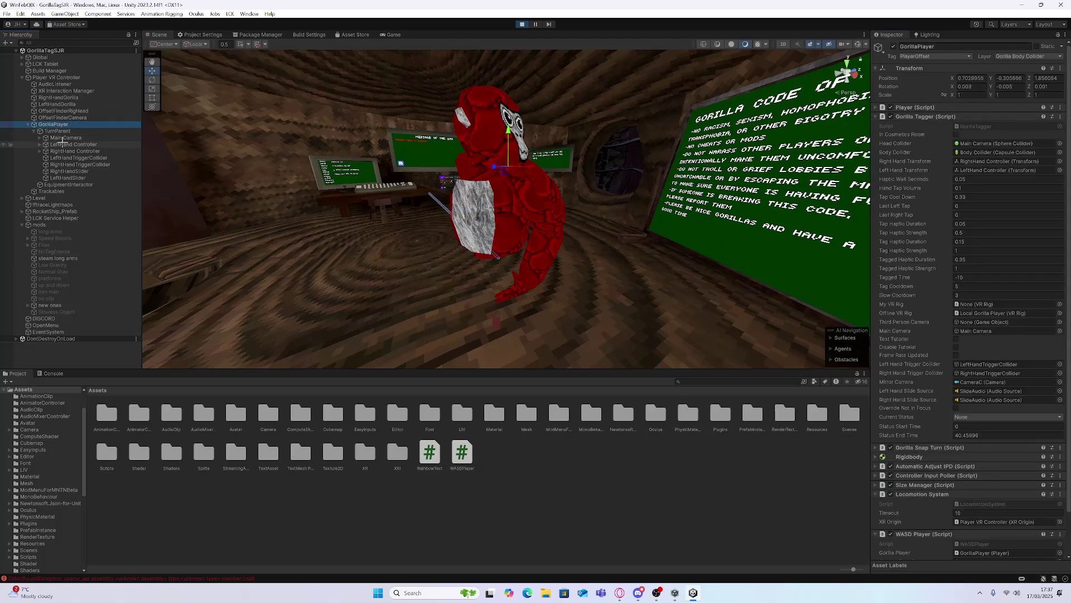
{"action": "left_click", "coordinate": [63, 144]}
{"action": "left_click_drag", "start_coordinate": [518, 251], "coordinate": [536, 54]}
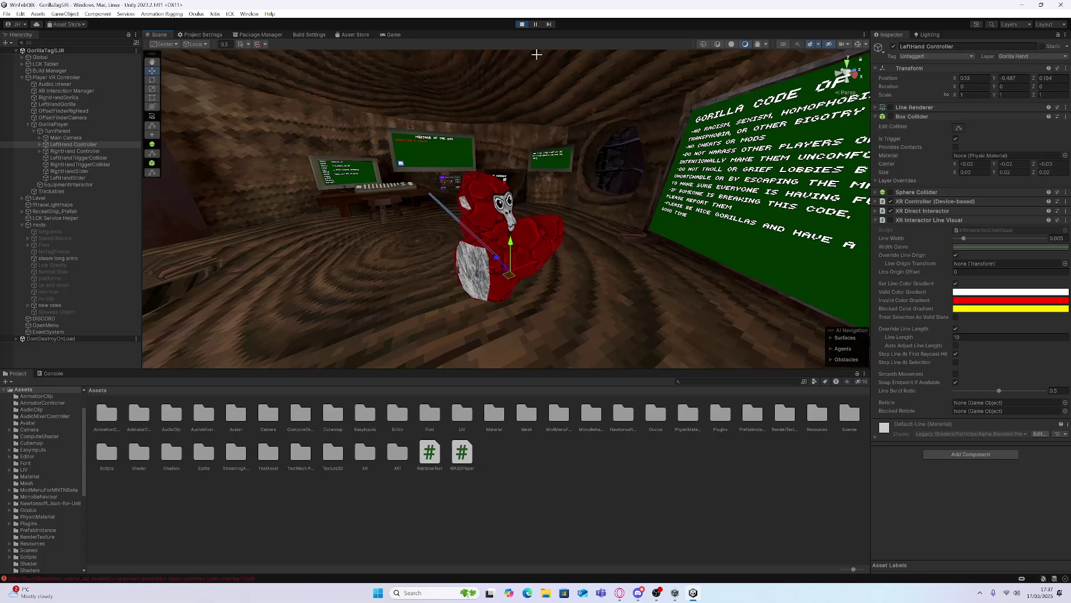
{"action": "left_click", "coordinate": [523, 24]}
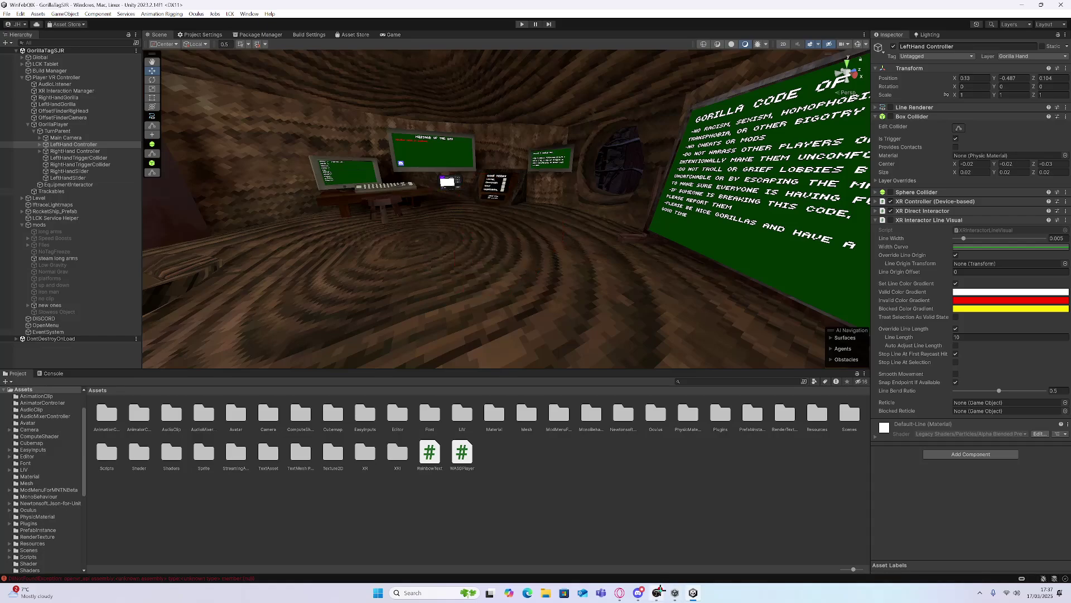
Step: View the Winter Feb project post in Discord's #winter-feb-2023 channel, then bring OBS forward
{"action": "left_click", "coordinate": [639, 593]}
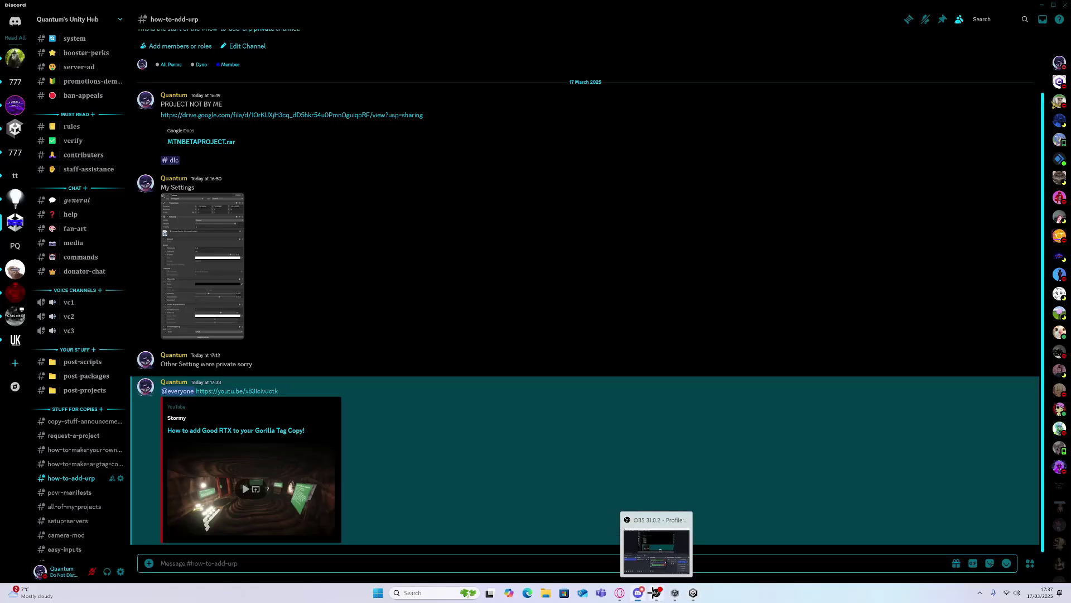
{"action": "scroll", "coordinate": [122, 339], "scroll_direction": "down", "scroll_amount": 3}
{"action": "scroll", "coordinate": [122, 339], "scroll_direction": "down", "scroll_amount": 5}
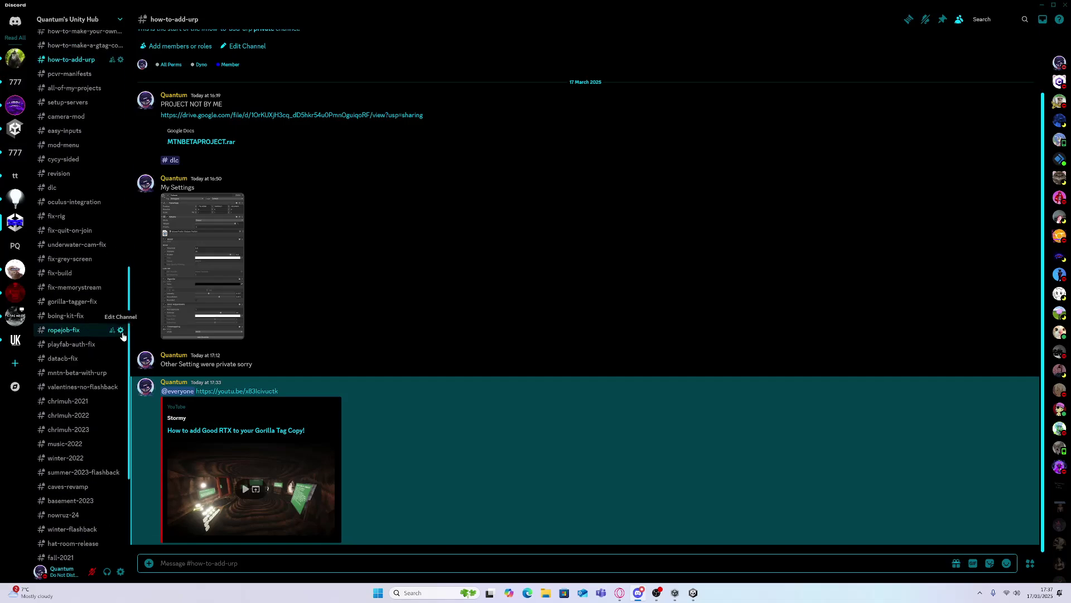
{"action": "scroll", "coordinate": [97, 479], "scroll_direction": "down", "scroll_amount": 1}
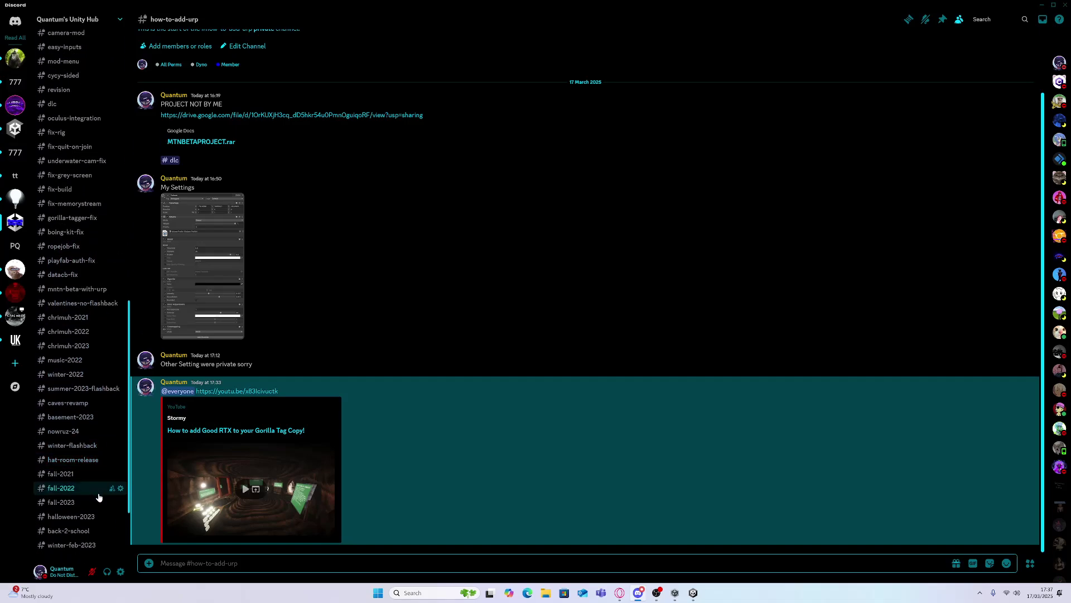
{"action": "left_click", "coordinate": [79, 545]}
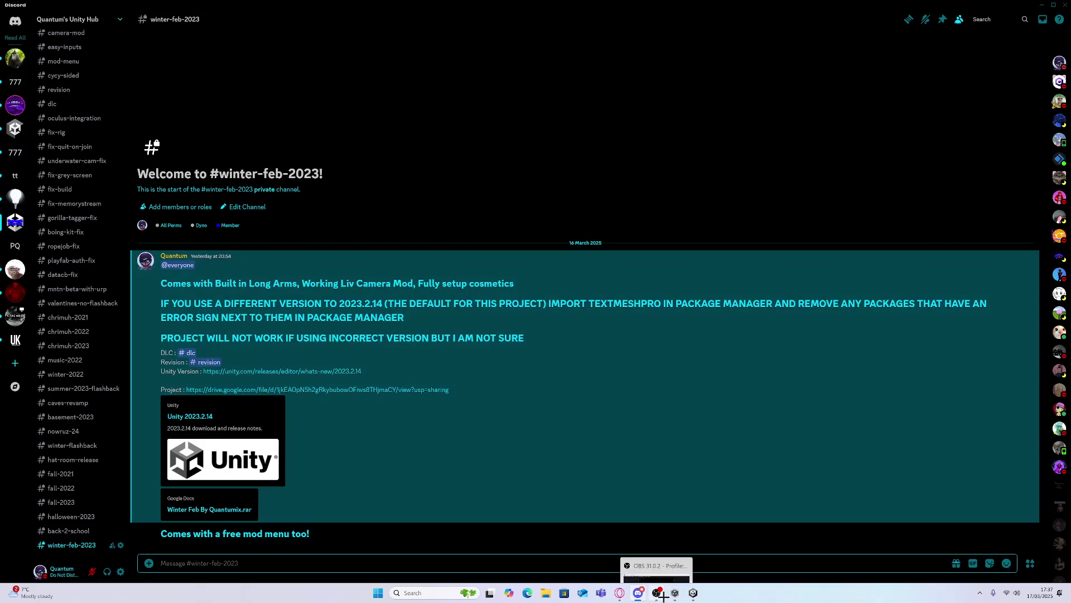
{"action": "mouse_move", "coordinate": [660, 594]}
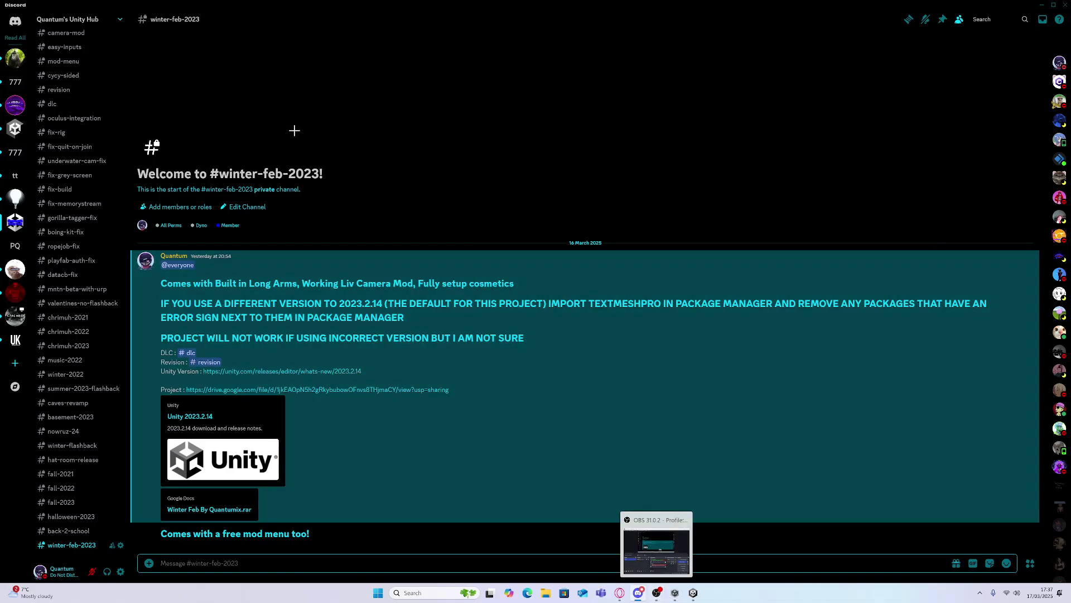
{"action": "scroll", "coordinate": [103, 307], "scroll_direction": "up", "scroll_amount": 5}
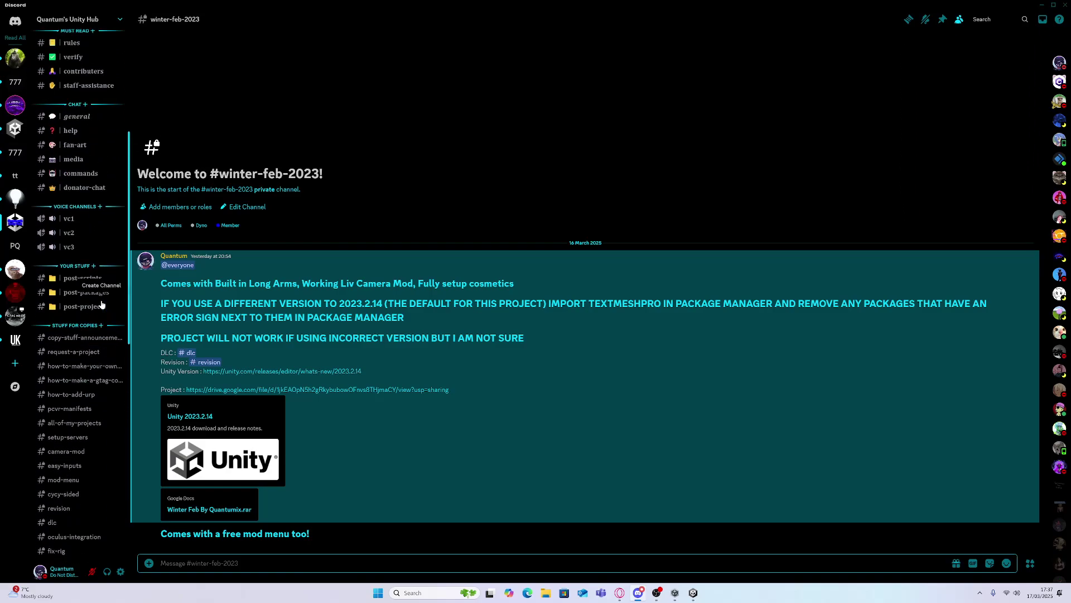
{"action": "scroll", "coordinate": [106, 307], "scroll_direction": "down", "scroll_amount": 3}
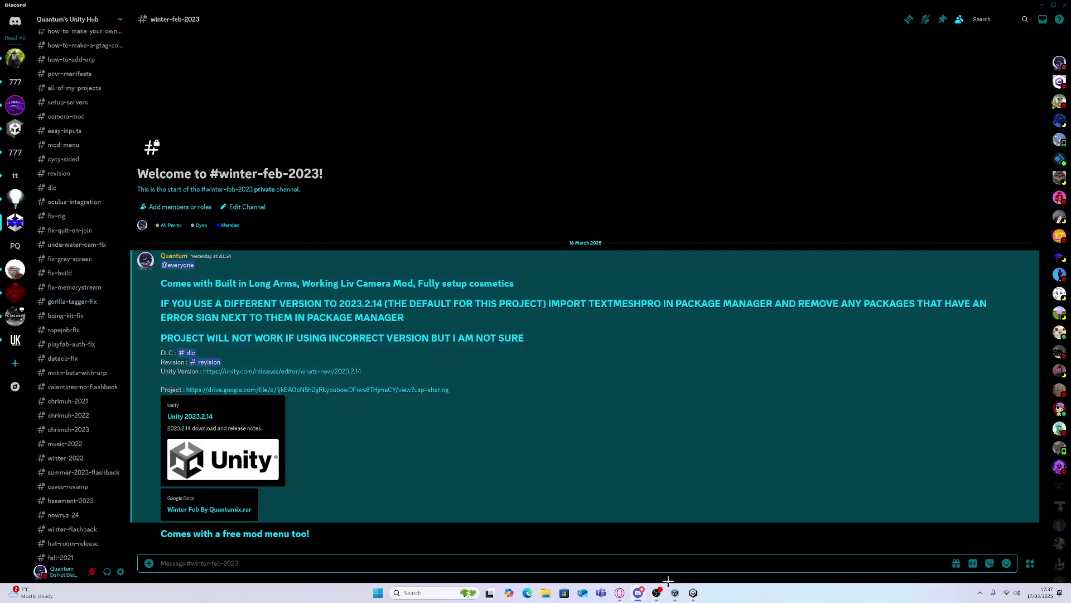
{"action": "left_click", "coordinate": [658, 591]}
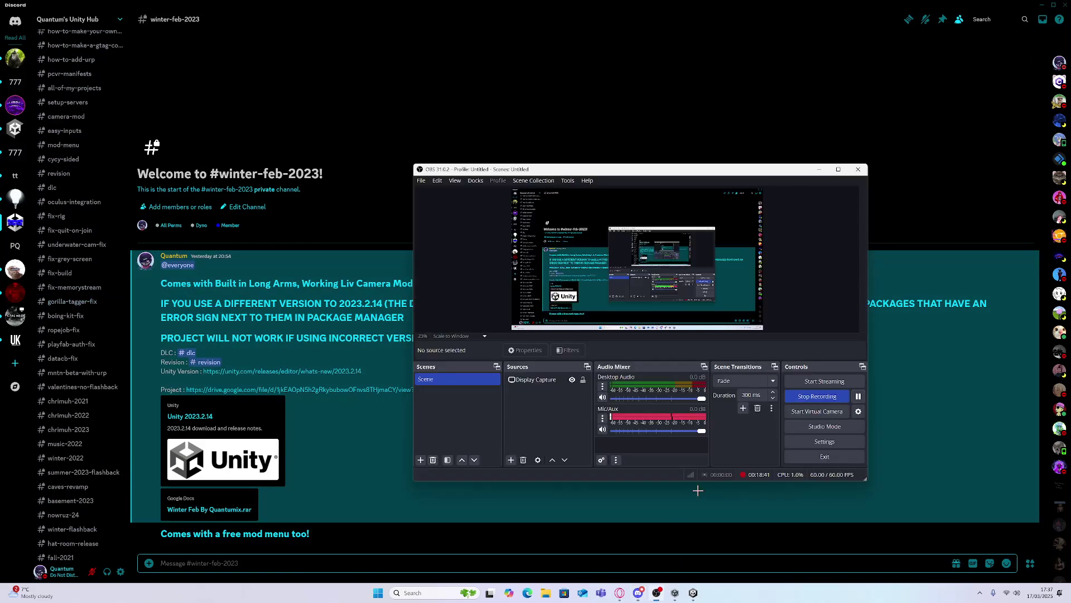